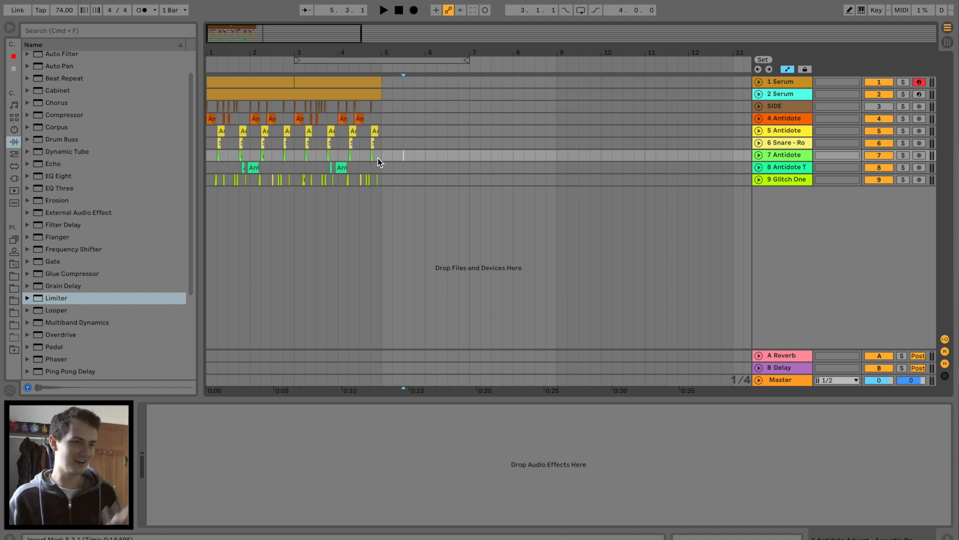
- Play the four-bar arrangement from bar 1 to listen through all tracks
{"action": "left_click", "coordinate": [210, 169]}
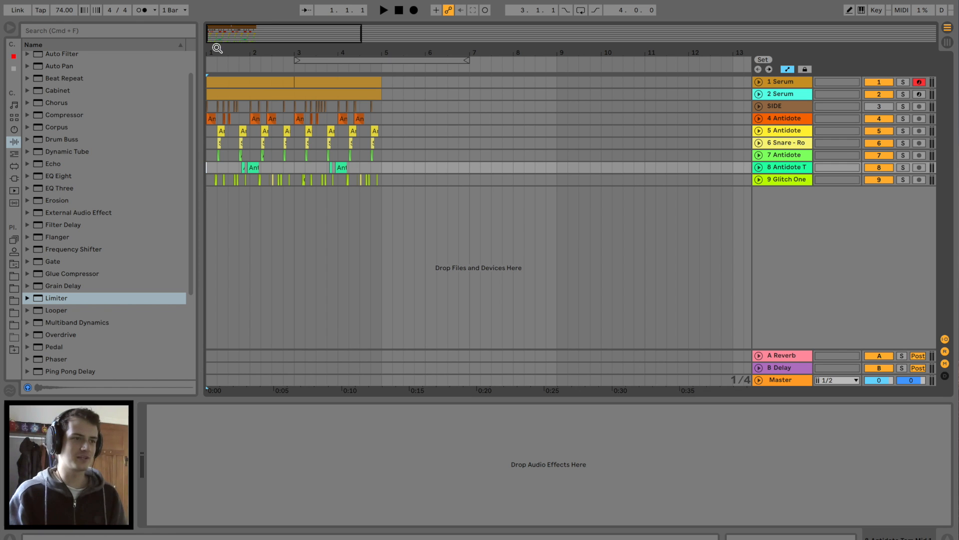
{"action": "key", "text": "plus"}
{"action": "key", "text": "space"}
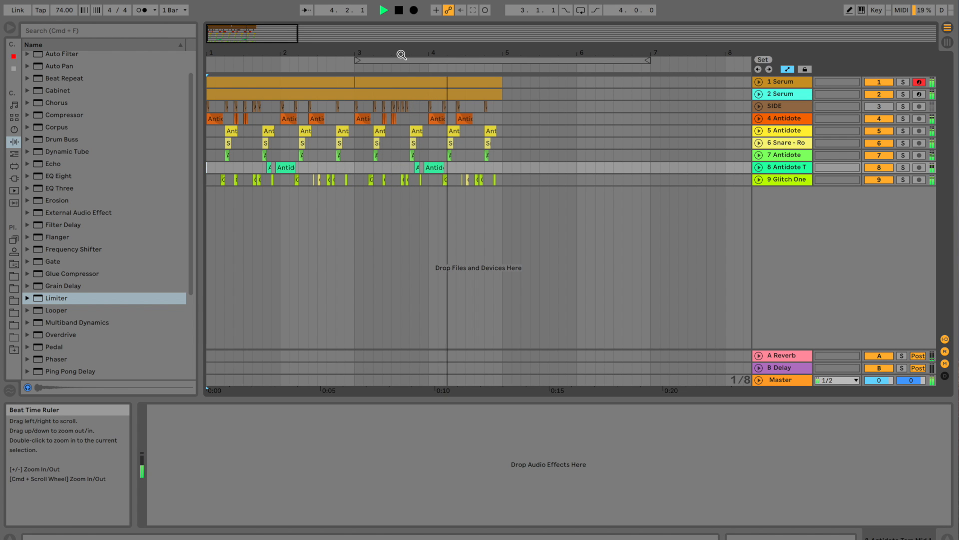
{"action": "key", "text": "minus"}
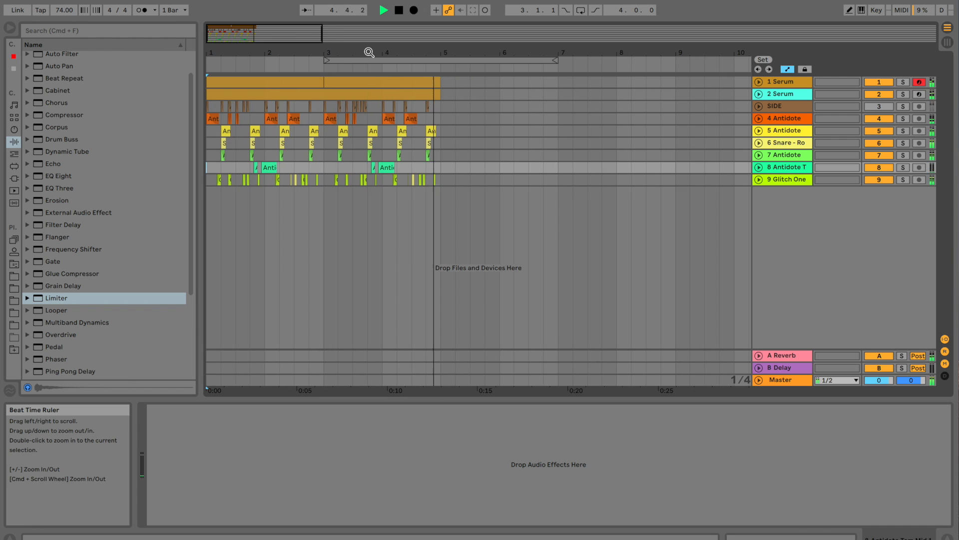
{"action": "key", "text": "space"}
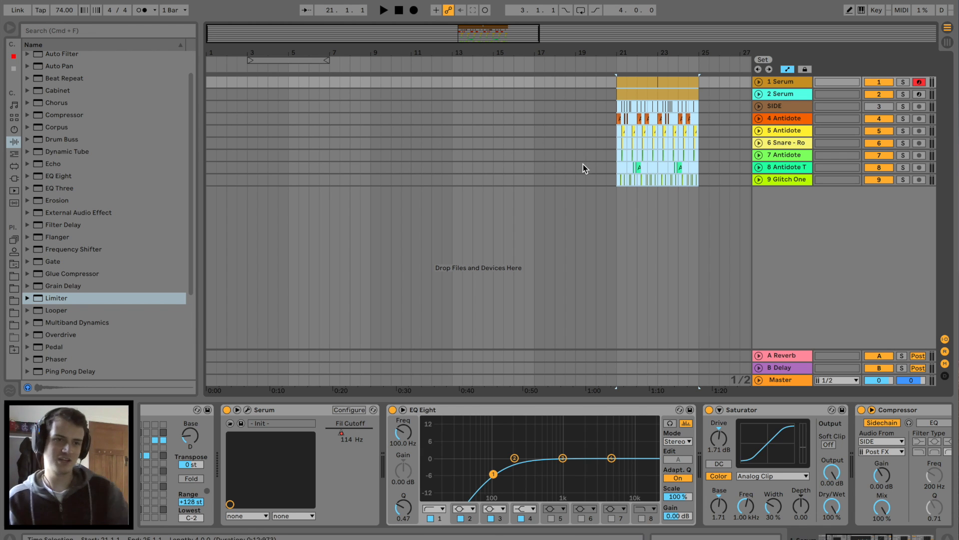
- Play the arrangement briefly from the start of the first 1 Serum clip at bar 21
{"action": "left_click", "coordinate": [622, 87]}
{"action": "key", "text": "space"}
{"action": "key", "text": "space"}
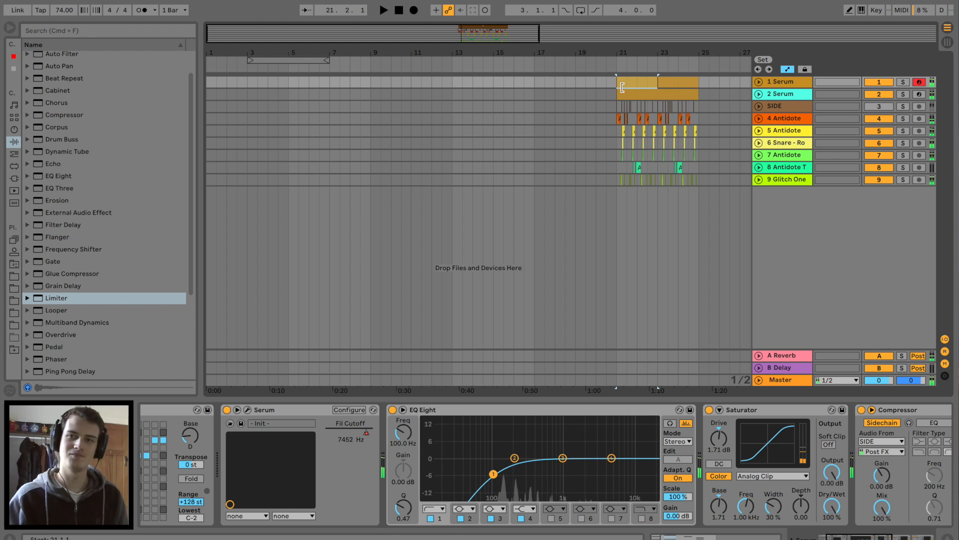
- Load the Serum plug-in onto a new MIDI track below 9 Glitch One
{"action": "left_click_drag", "start_coordinate": [513, 50], "coordinate": [512, 70]}
{"action": "scroll", "coordinate": [506, 137], "scroll_direction": "left", "scroll_amount": 3}
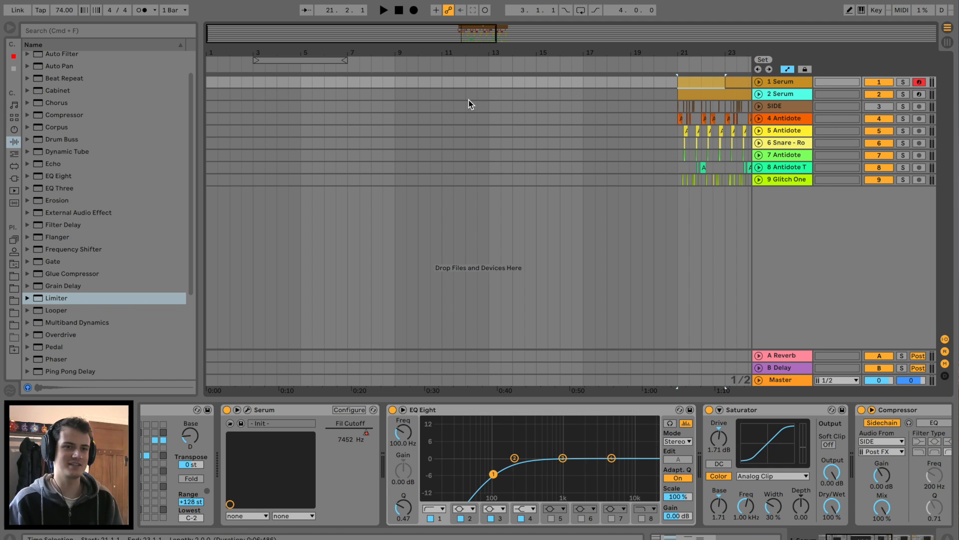
{"action": "left_click", "coordinate": [791, 84]}
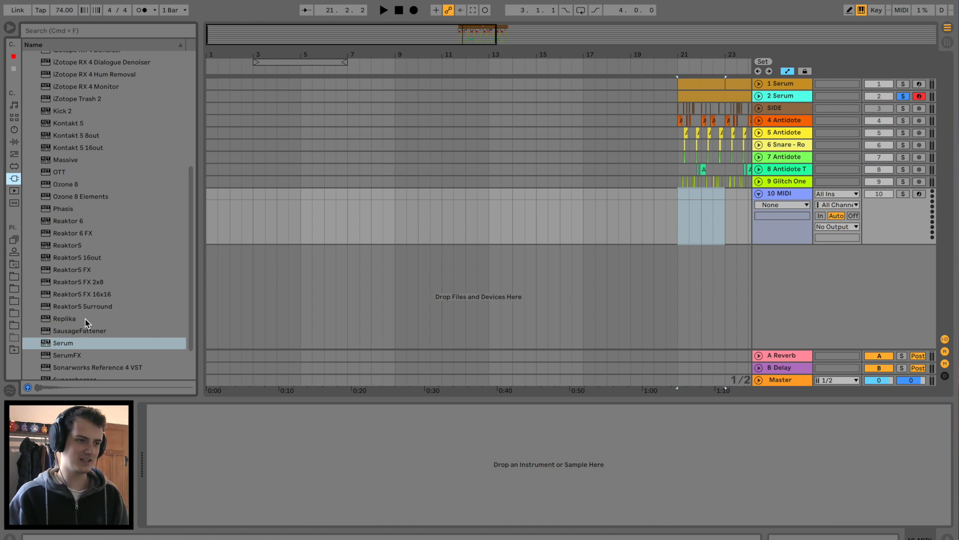
{"action": "scroll", "coordinate": [85, 319], "scroll_direction": "down", "scroll_amount": 10}
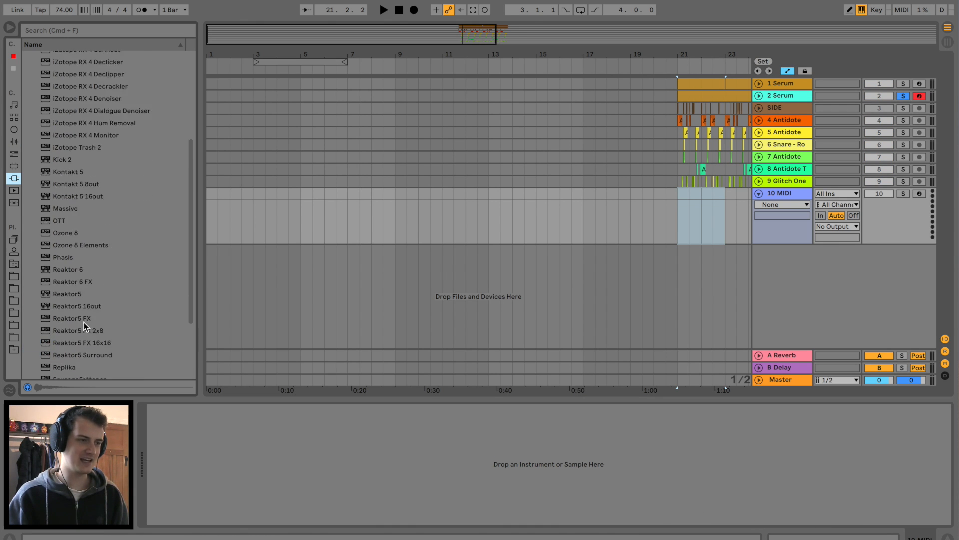
{"action": "left_click_drag", "start_coordinate": [85, 300], "coordinate": [114, 286]}
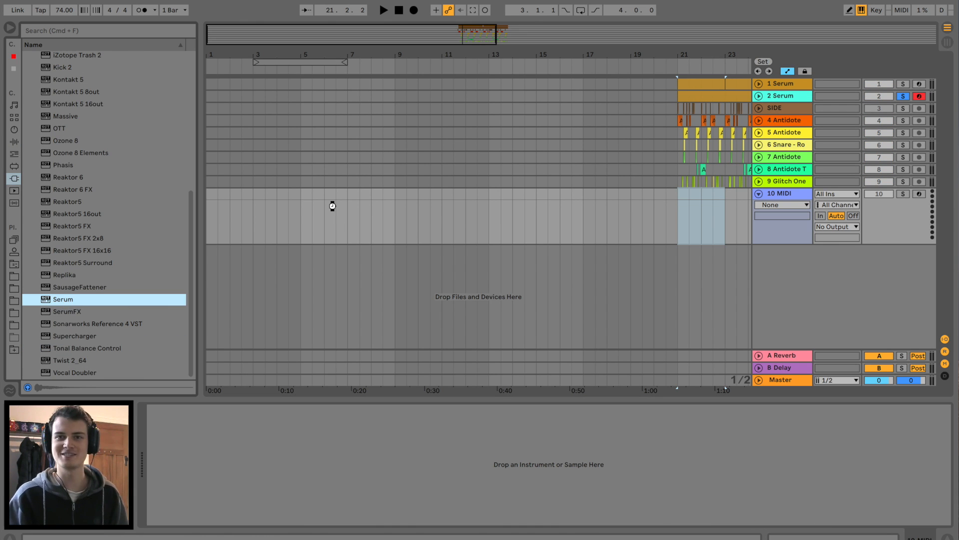
{"action": "left_click_drag", "start_coordinate": [331, 213], "coordinate": [306, 218]}
{"action": "left_click_drag", "start_coordinate": [444, 65], "coordinate": [327, 48]}
- Set Serum's oscillator A unison to 16 voices and enable the MG Low 12 filter, adjusting its cutoff and resonance
{"action": "left_click_drag", "start_coordinate": [315, 231], "coordinate": [315, 200]}
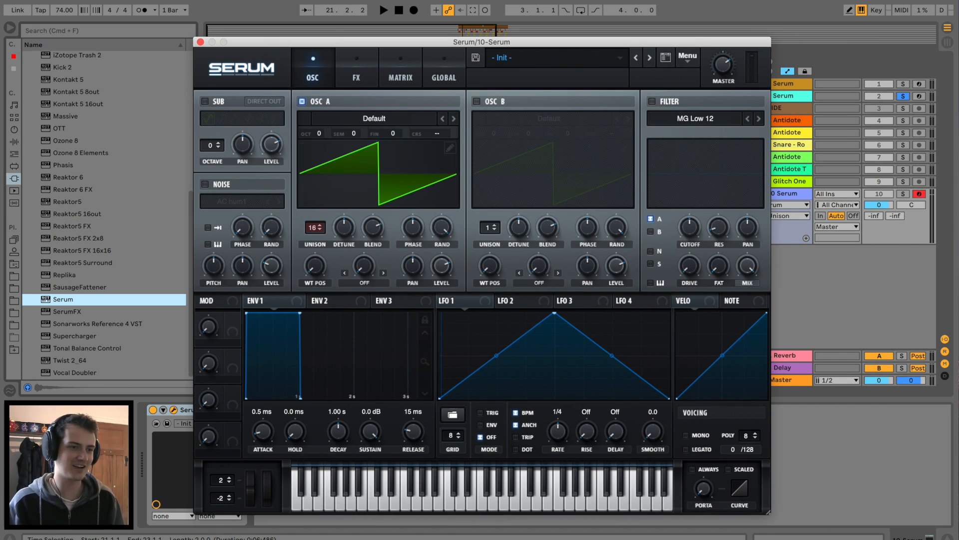
{"action": "left_click", "coordinate": [652, 101]}
{"action": "mouse_move", "coordinate": [702, 234]}
{"action": "left_mouse_down"}
{"action": "mouse_move", "coordinate": [676, 245]}
{"action": "mouse_move", "coordinate": [717, 226]}
{"action": "left_mouse_up"}
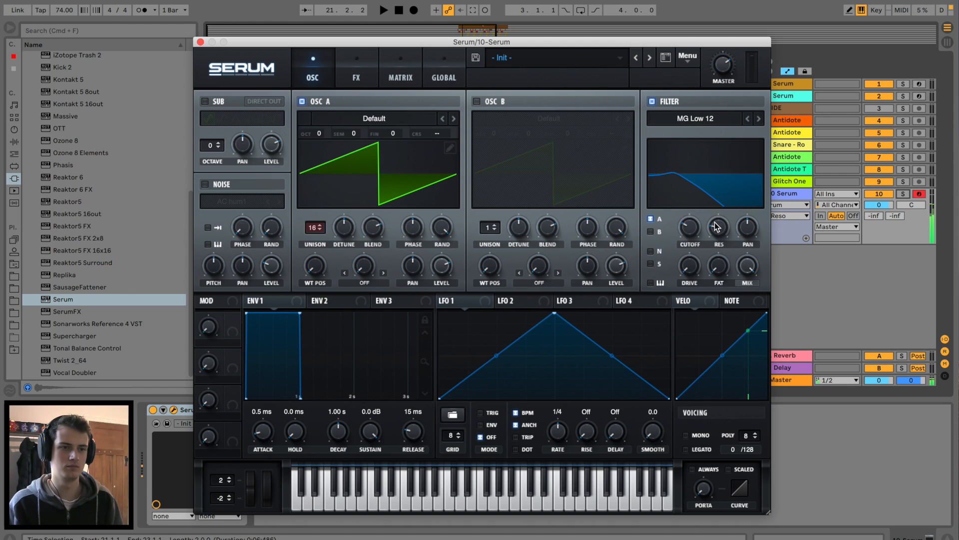
- Enable Serum's Hyper/Dimension effect, adjust the Hyper mix, set the Dimension size to 28% and raise the Dimension mix
{"action": "left_click", "coordinate": [379, 77]}
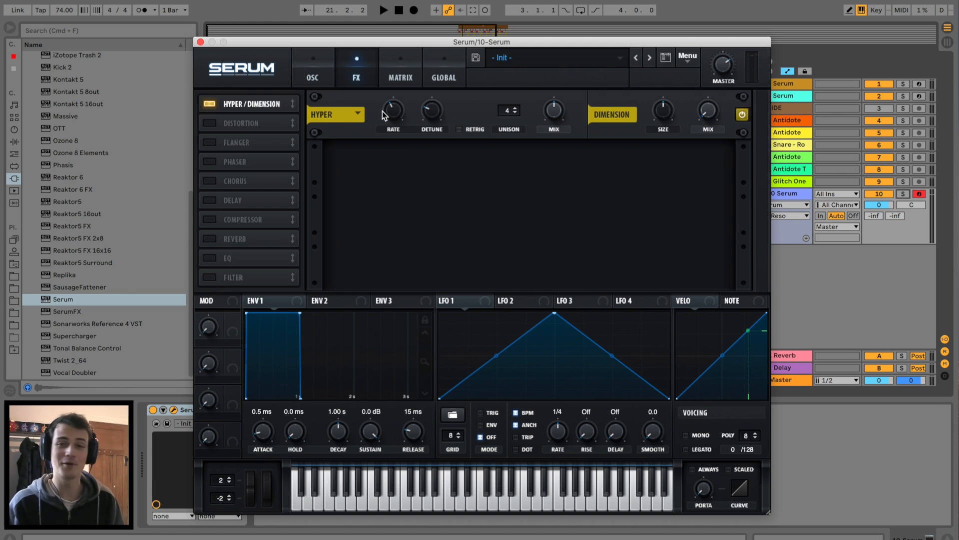
{"action": "left_click", "coordinate": [555, 111]}
{"action": "left_click_drag", "start_coordinate": [660, 112], "coordinate": [658, 134]}
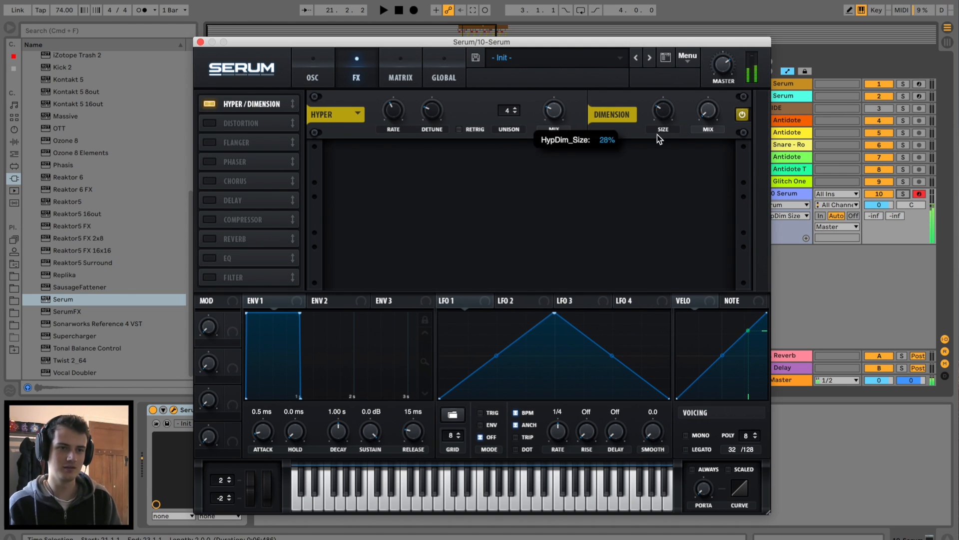
{"action": "left_click_drag", "start_coordinate": [708, 112], "coordinate": [709, 86]}
- Enable Serum's compressor effect and set its gain to 4.9 dB
{"action": "left_click", "coordinate": [210, 220]}
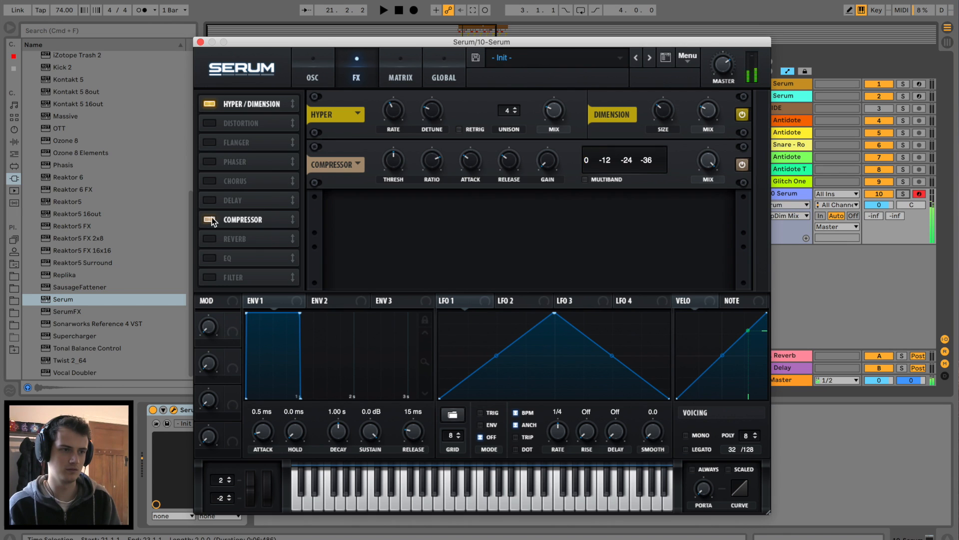
{"action": "left_click", "coordinate": [598, 180]}
{"action": "left_click_drag", "start_coordinate": [550, 163], "coordinate": [550, 143]}
{"action": "left_click", "coordinate": [585, 179]}
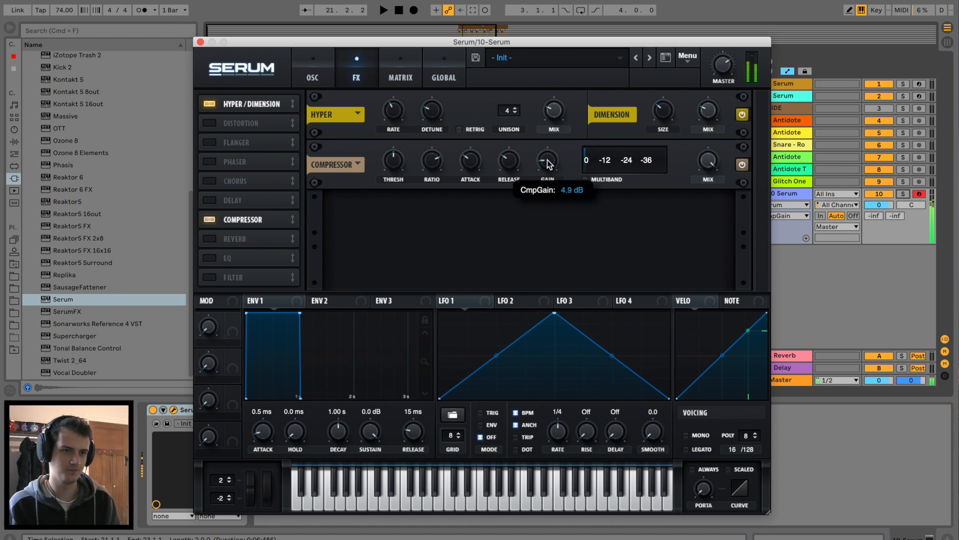
- Enable Serum's chorus effect with the mix at 33% and close the plug-in window
{"action": "left_click", "coordinate": [242, 181]}
{"action": "left_click_drag", "start_coordinate": [702, 166], "coordinate": [702, 170]}
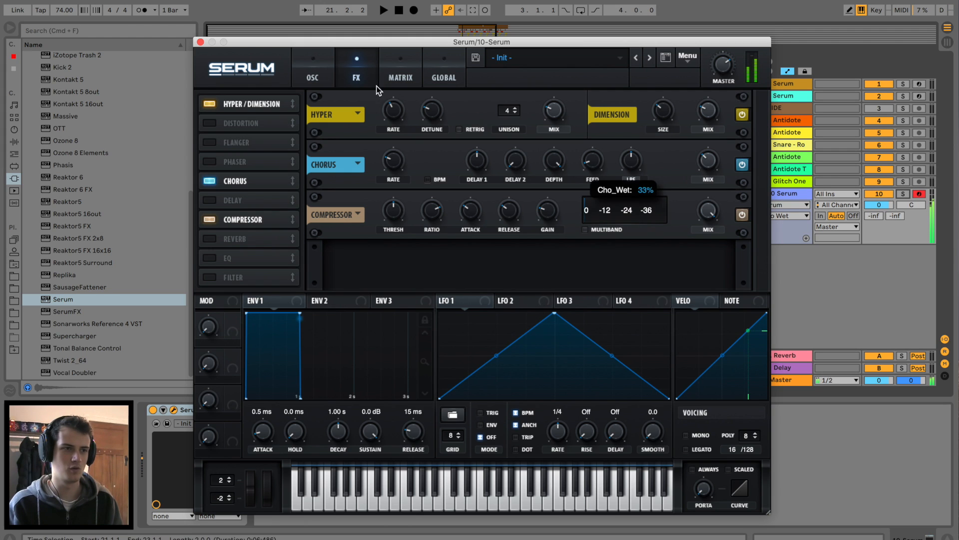
{"action": "left_click", "coordinate": [200, 42]}
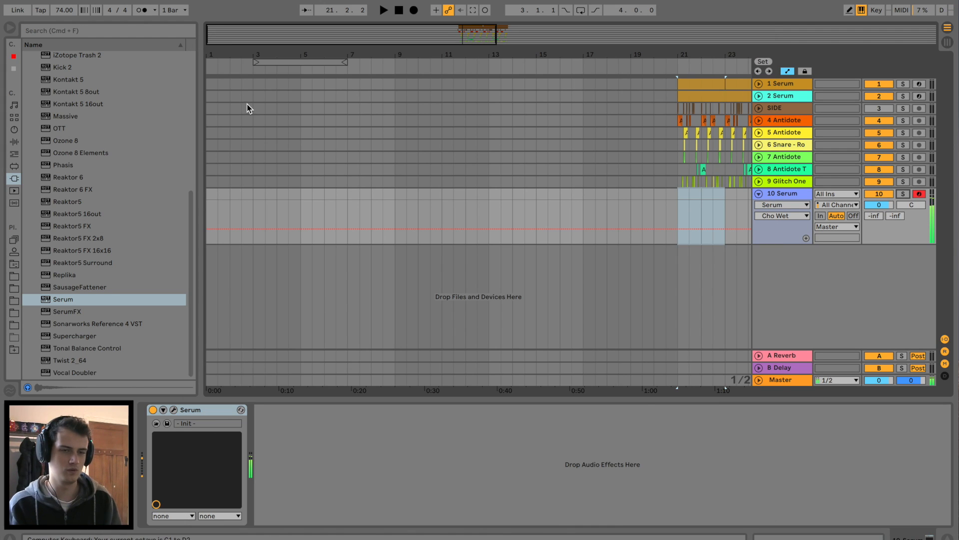
- Copy the first 1 Serum clip to track 10 Serum at bar 1 and open its notes in an enlarged editor
{"action": "left_click_drag", "start_coordinate": [700, 82], "coordinate": [235, 242]}
{"action": "double_click", "coordinate": [228, 82]}
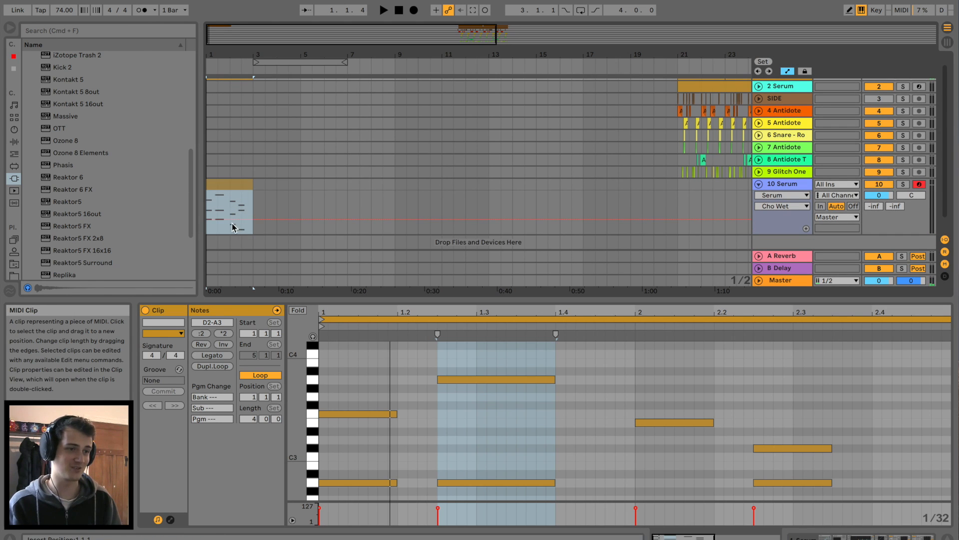
{"action": "left_click_drag", "start_coordinate": [508, 300], "coordinate": [508, 171]}
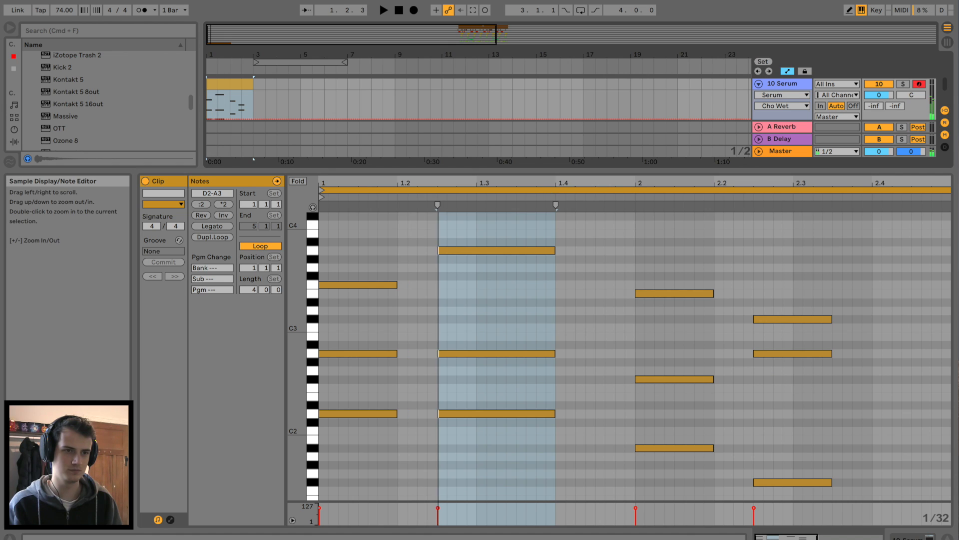
- Delete all notes after the first chord in the copied clip on track 10
{"action": "key", "text": "minus"}
{"action": "left_click_drag", "start_coordinate": [412, 217], "coordinate": [632, 529]}
{"action": "key", "text": "Delete"}
{"action": "left_click_drag", "start_coordinate": [414, 171], "coordinate": [414, 214]}
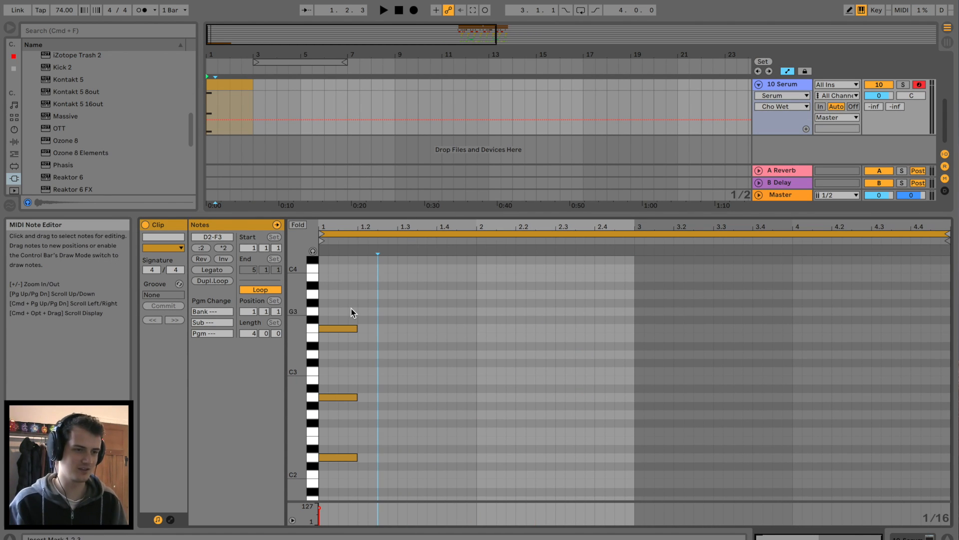
- Extend the chord clip to four bars with sustained notes and place it after a copy that lacks the middle A2 note
{"action": "left_click", "coordinate": [350, 397]}
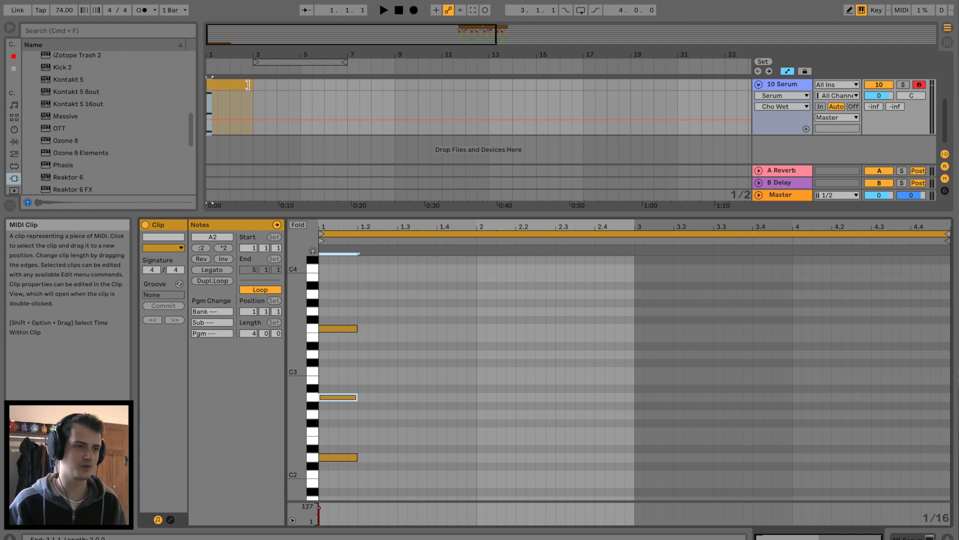
{"action": "left_click_drag", "start_coordinate": [253, 85], "coordinate": [300, 85]}
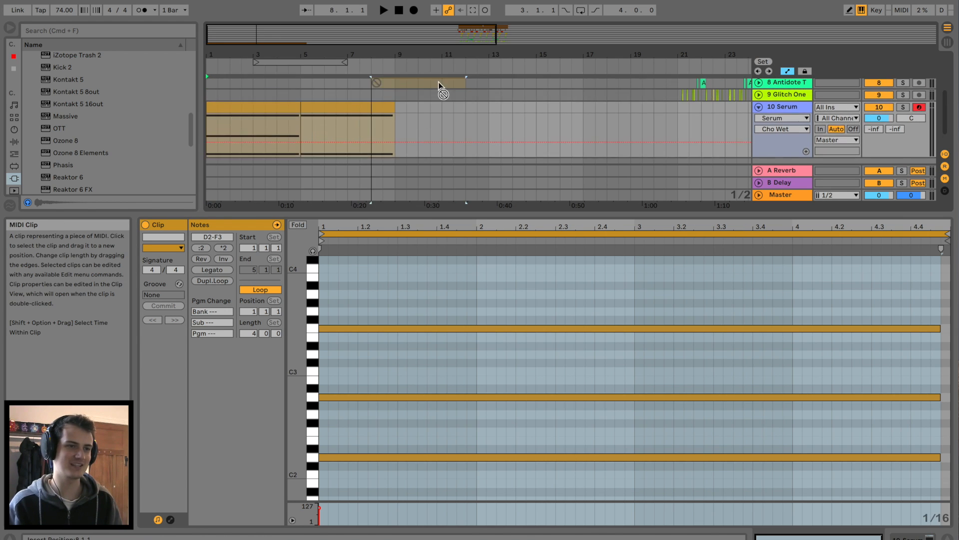
{"action": "scroll", "coordinate": [450, 130], "scroll_direction": "up", "scroll_amount": 3}
{"action": "left_click_drag", "start_coordinate": [465, 215], "coordinate": [462, 348]}
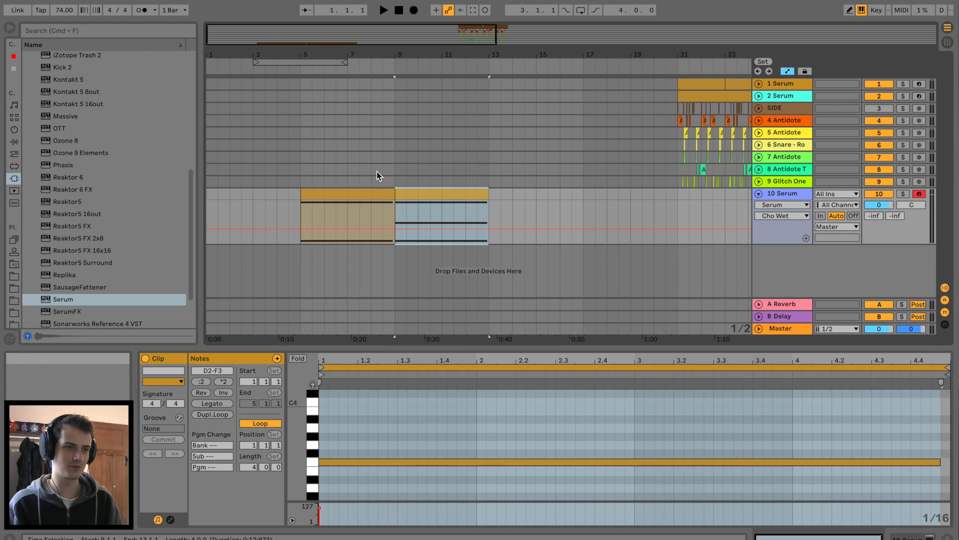
- Move both four-bar chord clips on track 10 together so they start at bar 1
{"action": "left_click", "coordinate": [373, 181]}
{"action": "left_click", "coordinate": [373, 192]}
{"action": "left_click", "coordinate": [421, 194], "text": "shift"}
{"action": "left_click_drag", "start_coordinate": [446, 195], "coordinate": [265, 208]}
- Play the chord clips from bar 1 and check the Serum settings on track 10
{"action": "key", "text": "space"}
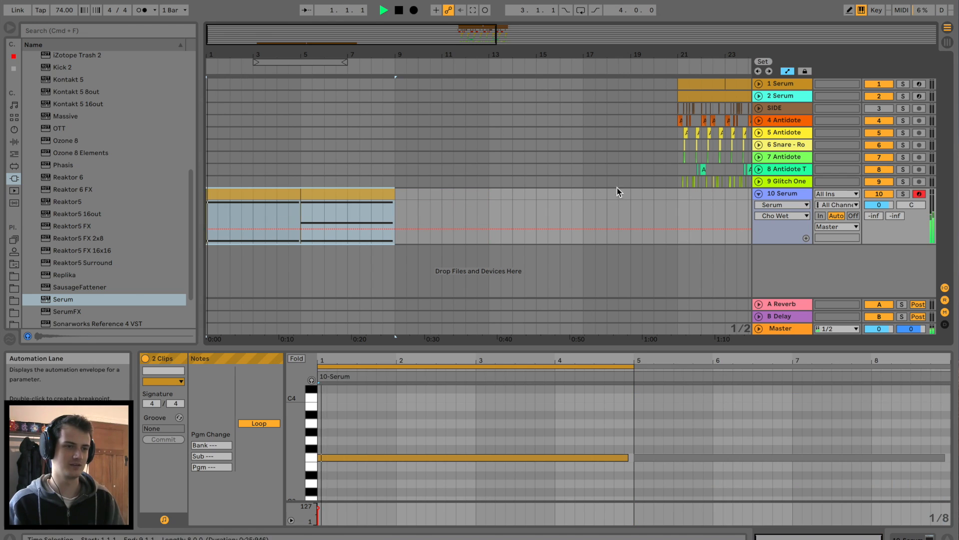
{"action": "left_click", "coordinate": [793, 195]}
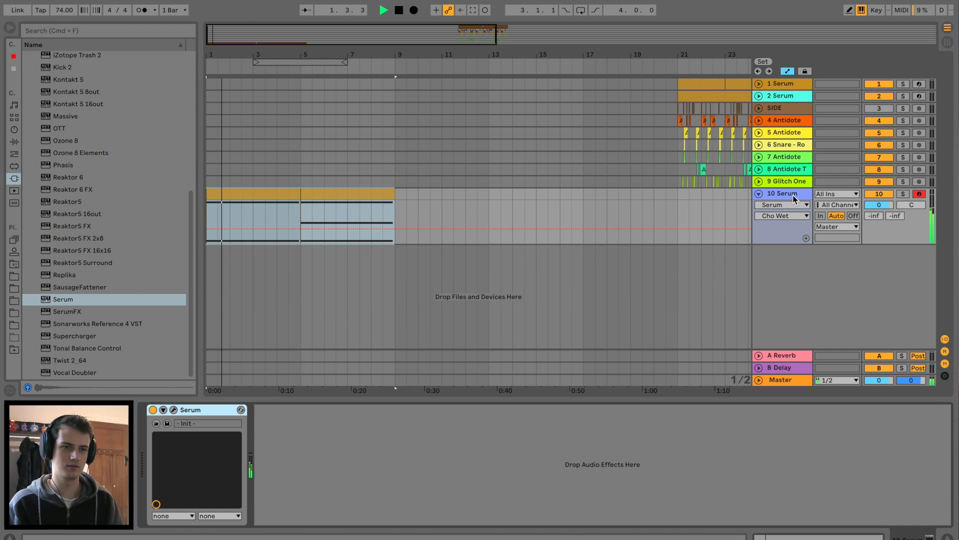
{"action": "left_click", "coordinate": [173, 410]}
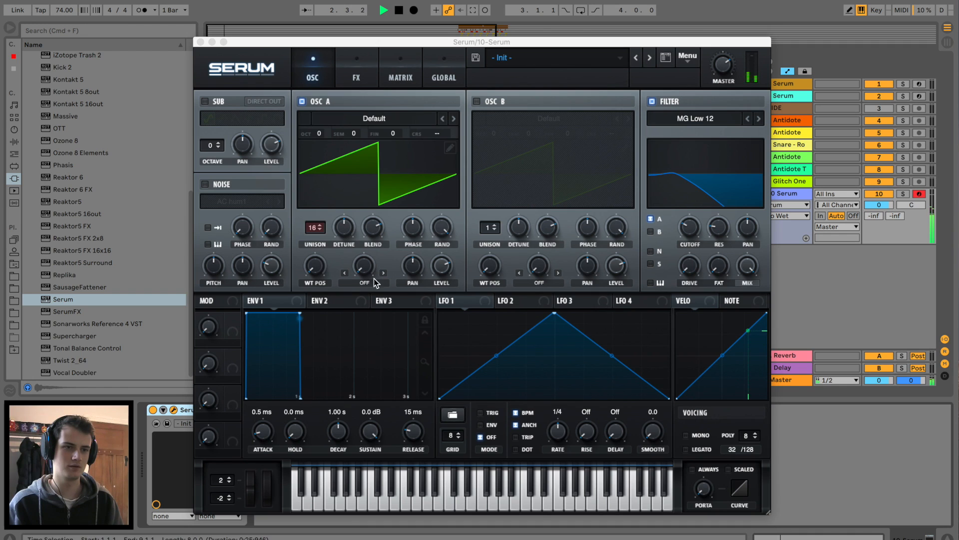
{"action": "left_click", "coordinate": [201, 41]}
{"action": "left_click", "coordinate": [311, 209]}
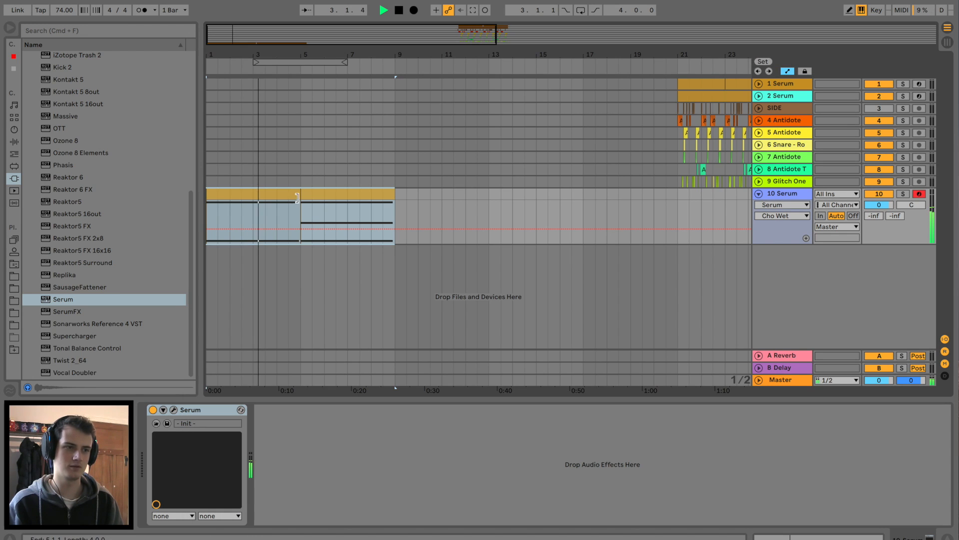
- Combine the two chord clips into one eight-bar clip and apply Legato to all its notes
{"action": "double_click", "coordinate": [322, 197]}
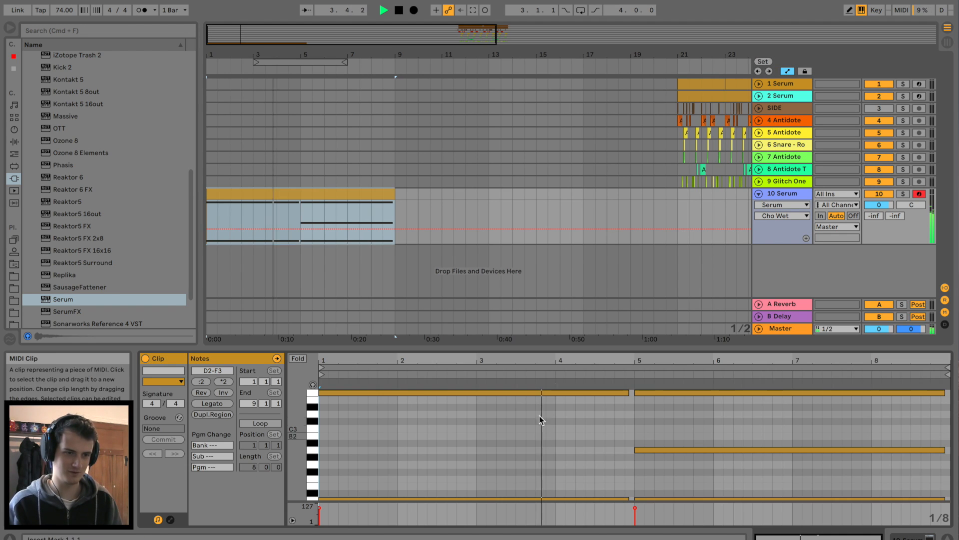
{"action": "key", "text": "super+a"}
{"action": "left_click", "coordinate": [212, 403]}
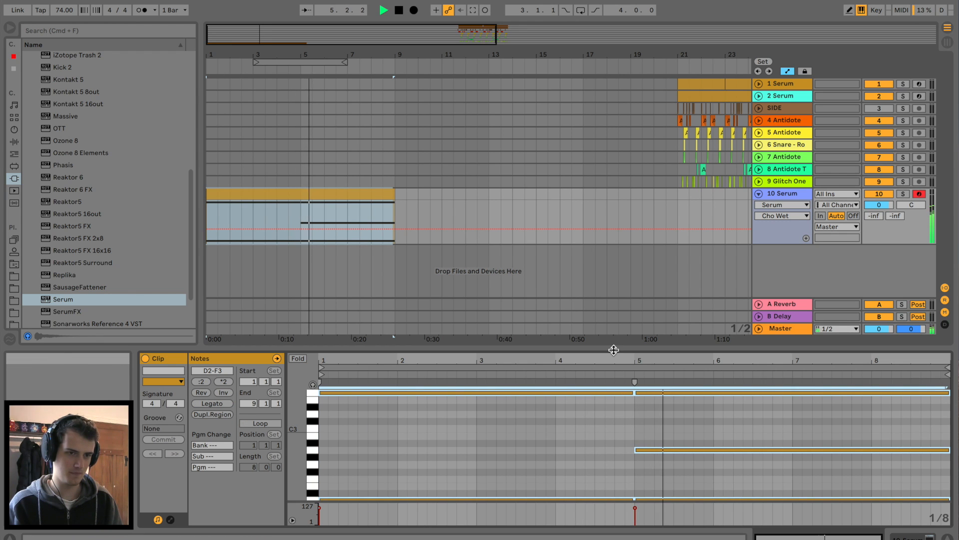
- Raise the Env 1 attack in track 10's Serum to 341 ms while playing the chords
{"action": "left_click_drag", "start_coordinate": [613, 349], "coordinate": [618, 295]}
{"action": "double_click", "coordinate": [786, 195]}
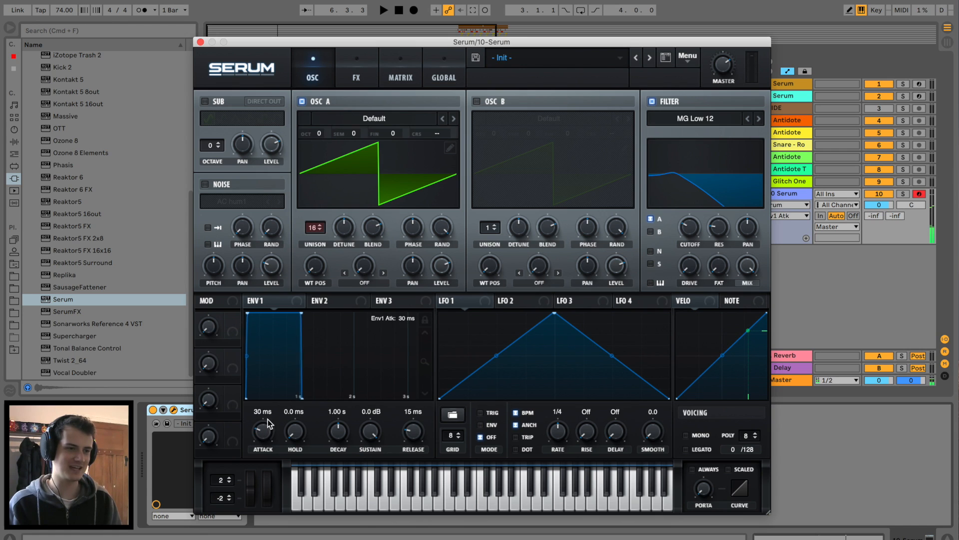
{"action": "key", "text": "space"}
{"action": "key", "text": "space"}
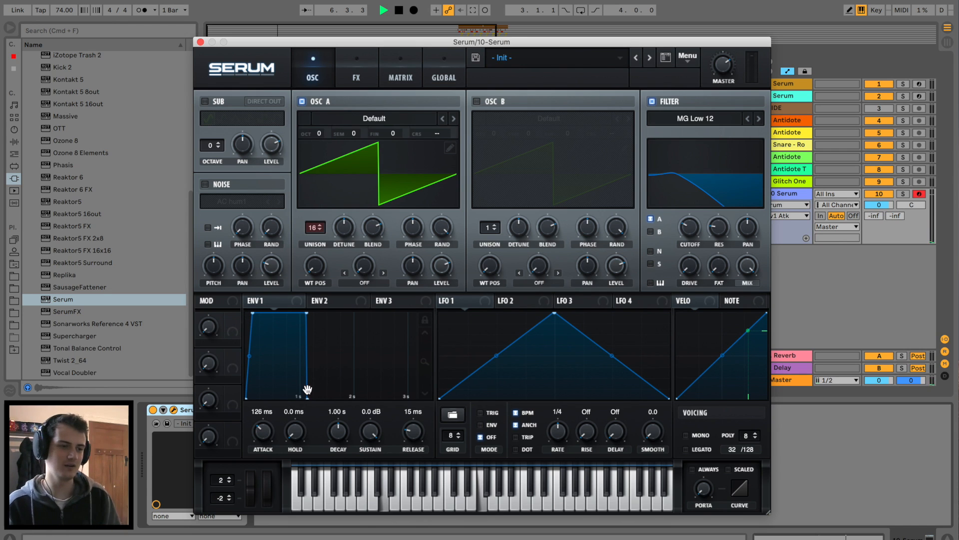
{"action": "left_click_drag", "start_coordinate": [263, 432], "coordinate": [264, 430]}
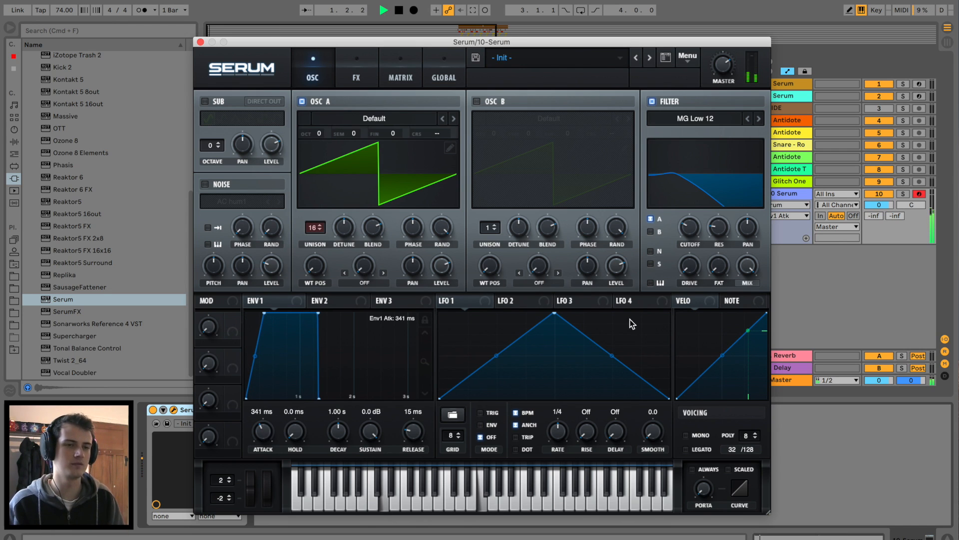
- Enable Serum's reverb effect in Hall mode and adjust its mix and decay
{"action": "left_click", "coordinate": [336, 72]}
{"action": "left_click", "coordinate": [209, 239]}
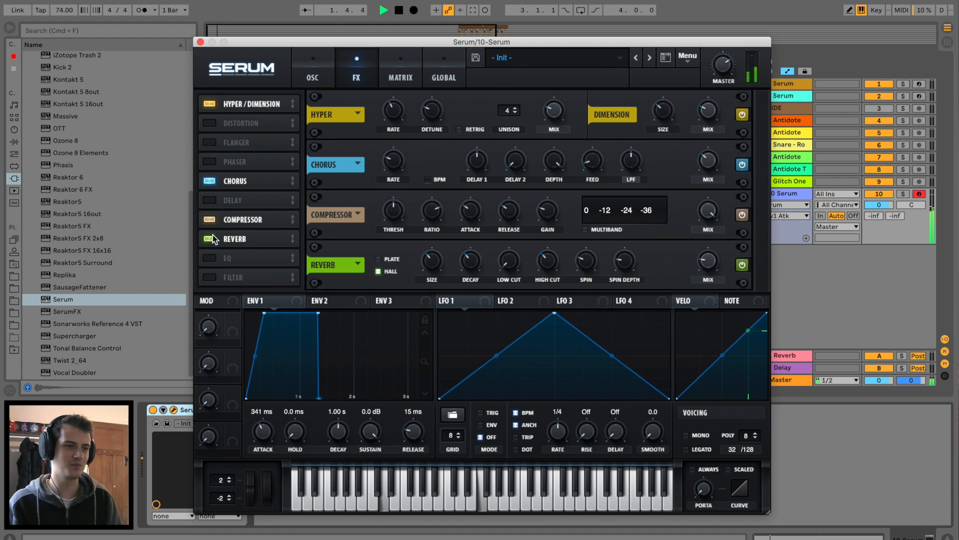
{"action": "left_click_drag", "start_coordinate": [708, 257], "coordinate": [562, 276]}
{"action": "left_click", "coordinate": [475, 268]}
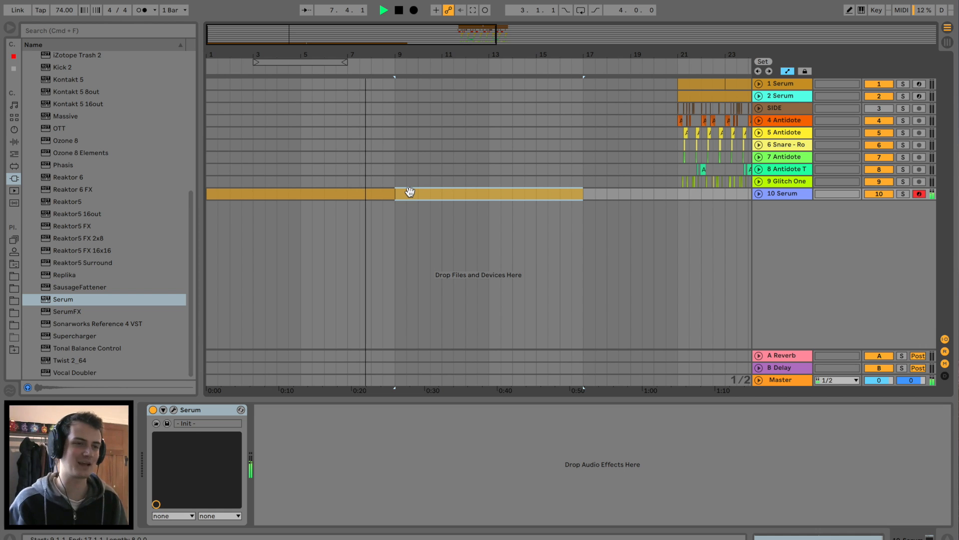
- Copy the eight-bar chord clip at bar 9 onto track 2 Serum and open its notes for editing
{"action": "left_click_drag", "start_coordinate": [414, 195], "coordinate": [438, 94]}
{"action": "double_click", "coordinate": [437, 94]}
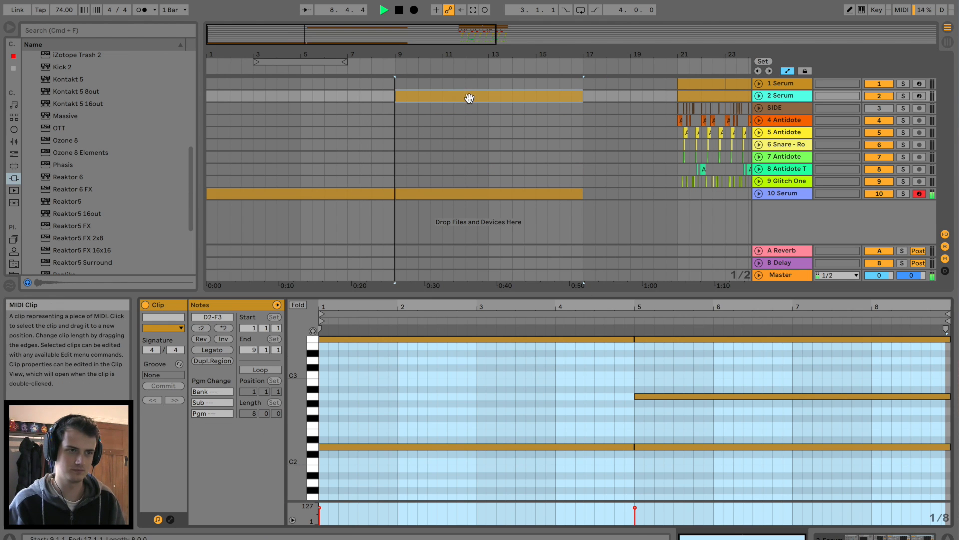
- Duplicate the track 2 Serum, keeping the bar 9 chord clip only on the copy and the bar 21 clip only on the original
{"action": "left_click", "coordinate": [773, 98]}
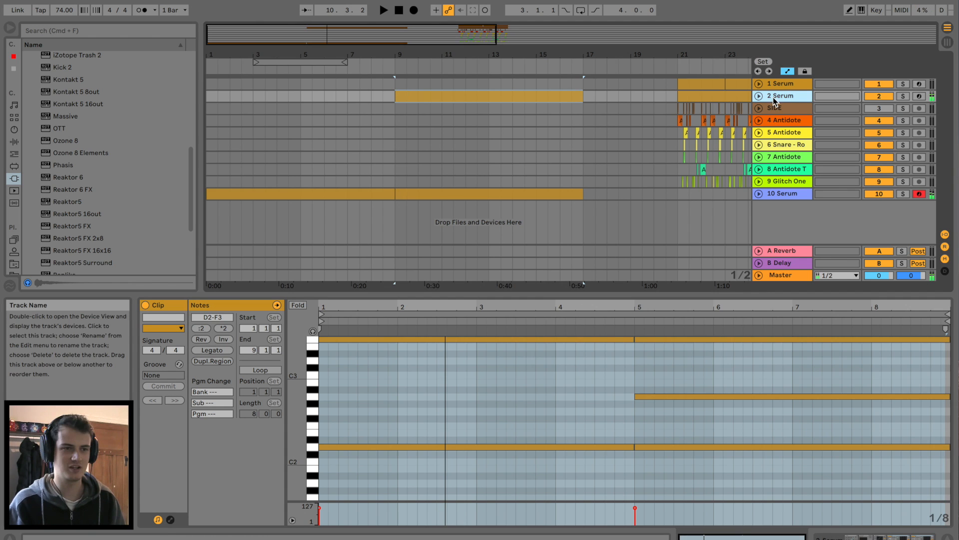
{"action": "key", "text": "super+d"}
{"action": "left_click", "coordinate": [495, 101]}
{"action": "key", "text": "Delete"}
{"action": "left_click", "coordinate": [715, 98]}
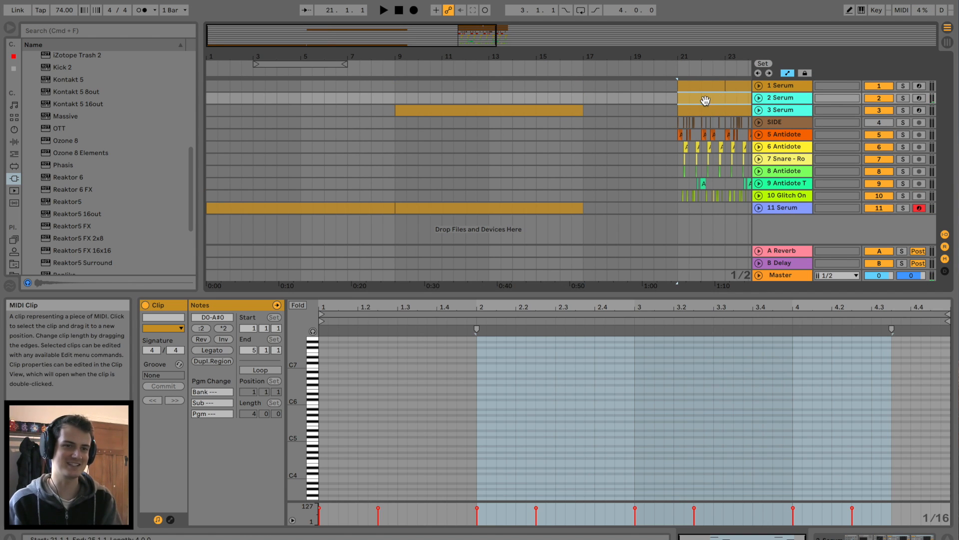
{"action": "scroll", "coordinate": [704, 100], "scroll_direction": "right", "scroll_amount": 5}
{"action": "left_click", "coordinate": [709, 110]}
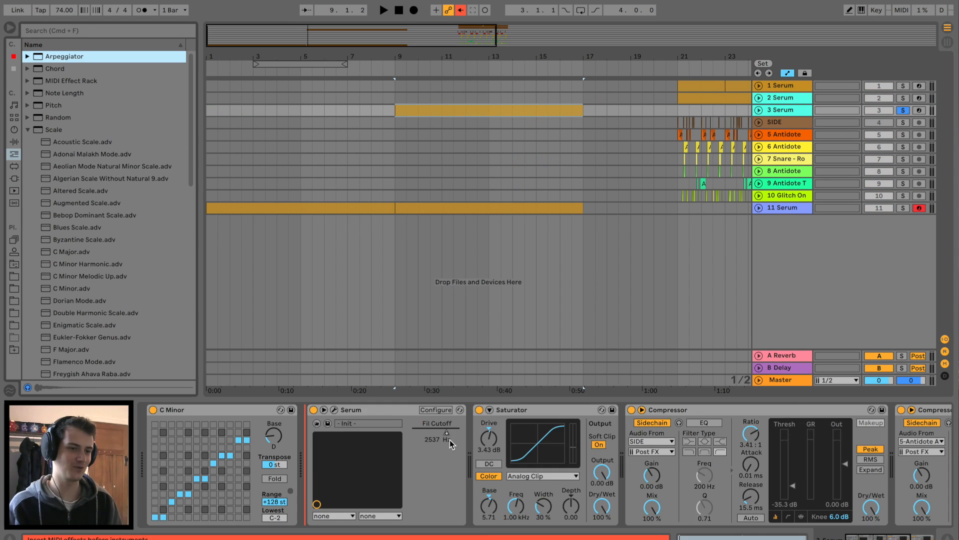
- Add an Arpeggiator before Serum on track 3 with its rate at 1/64, and open the chord clip's notes
{"action": "left_click_drag", "start_coordinate": [450, 440], "coordinate": [450, 439]}
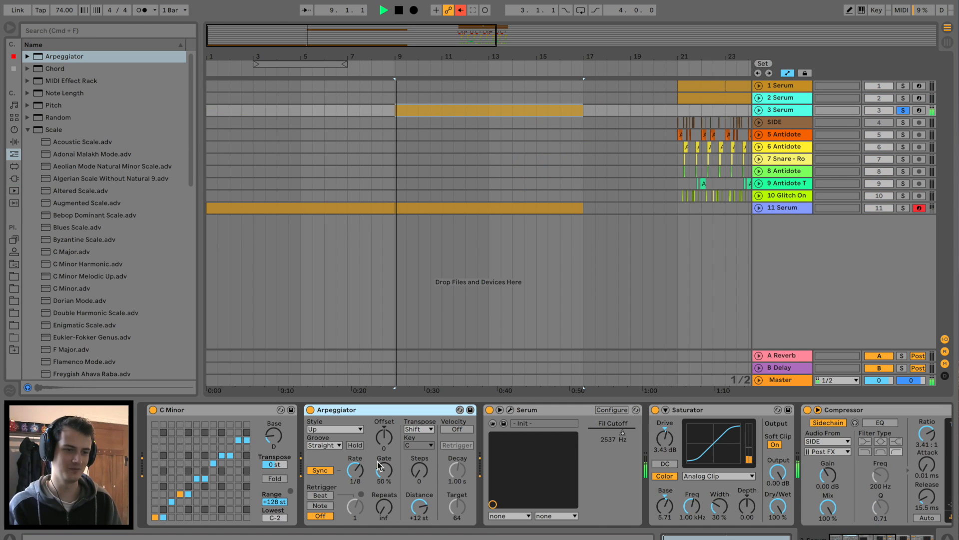
{"action": "left_click_drag", "start_coordinate": [356, 471], "coordinate": [355, 475]}
{"action": "double_click", "coordinate": [443, 110]}
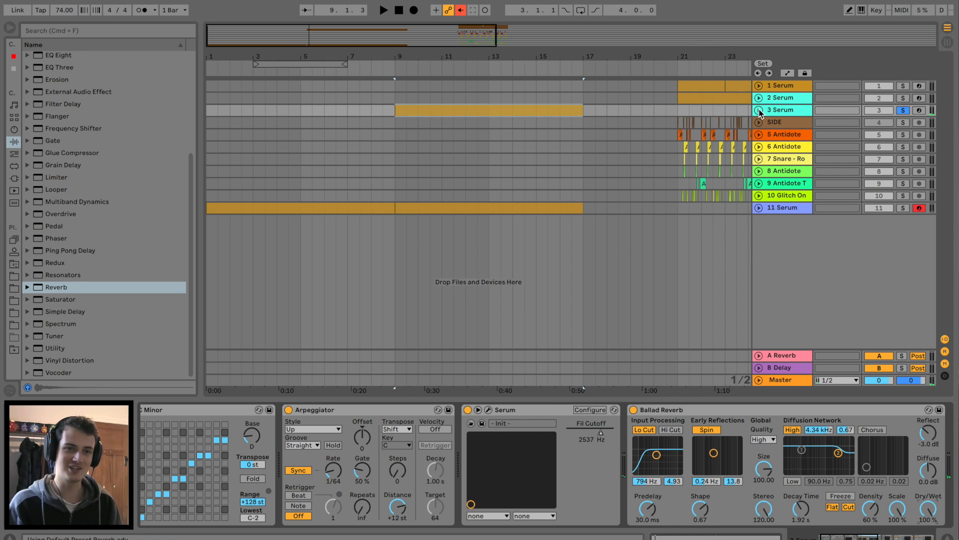
- Automate the Ballad Reverb's Dry/Wet on track 3 to fall gradually from bar 9 to bar 17 and play it back
{"action": "left_click", "coordinate": [759, 111]}
{"action": "key", "text": "a"}
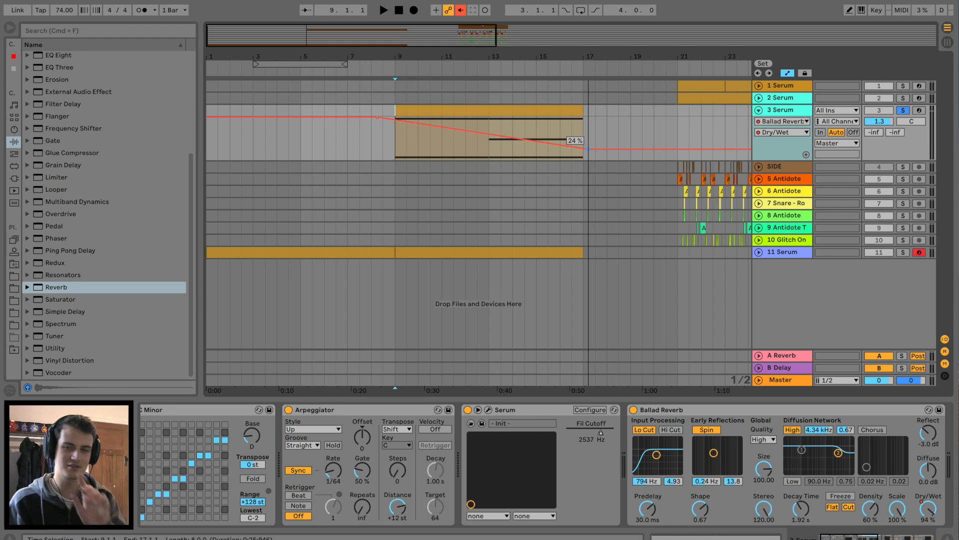
{"action": "key", "text": "space"}
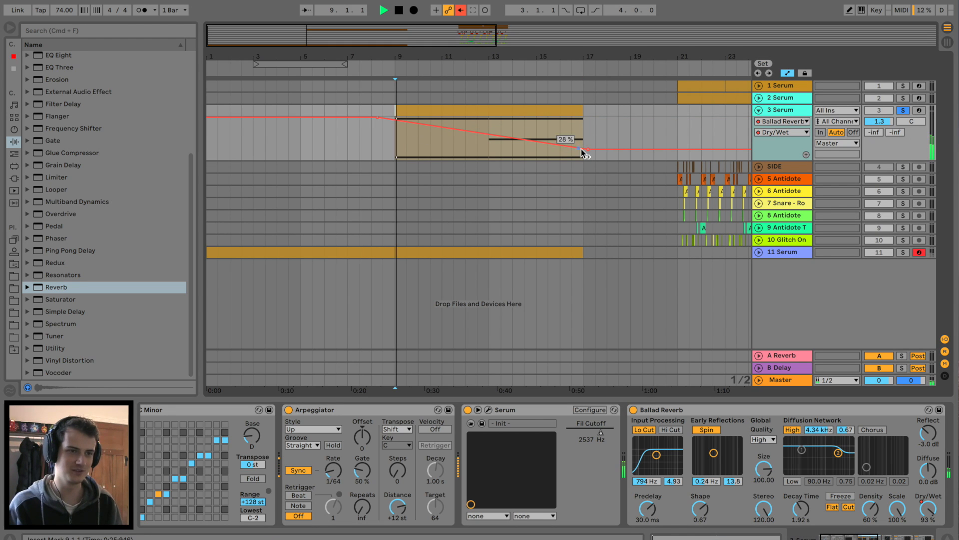
{"action": "left_click_drag", "start_coordinate": [589, 150], "coordinate": [588, 144]}
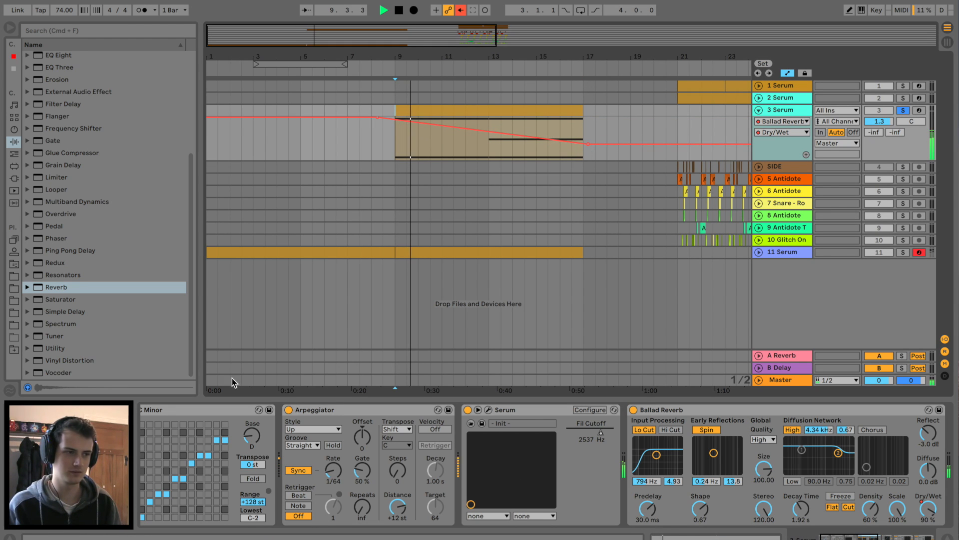
{"action": "key", "text": "space"}
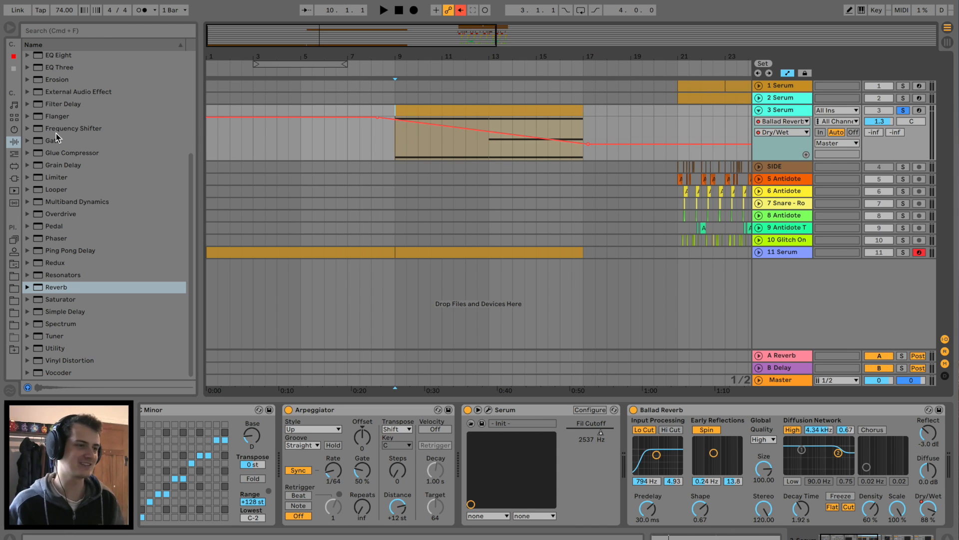
- Insert a Filter Delay between Serum and the reverb, setting L volume to -12 dB, R volume to -9.2 dB and Dry to -10 dB
{"action": "left_click", "coordinate": [54, 105]}
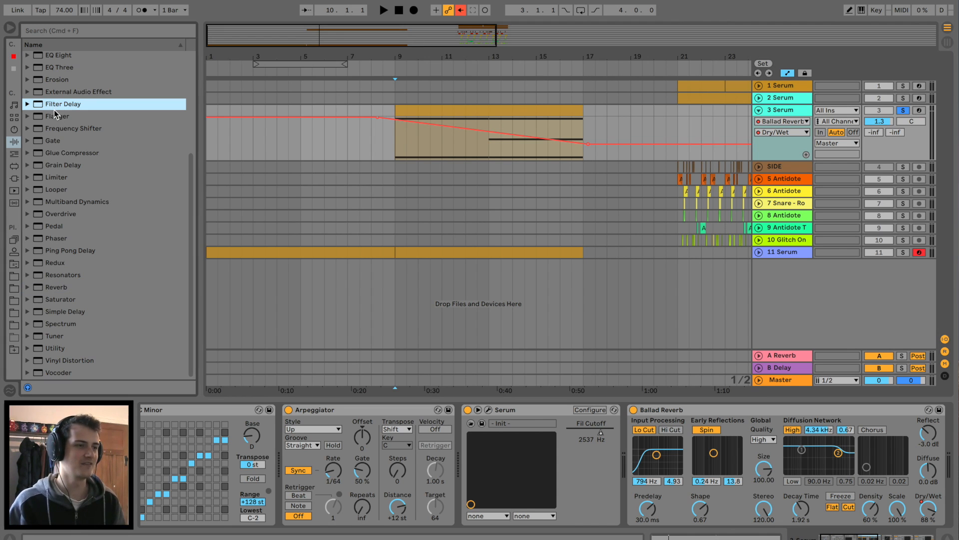
{"action": "left_click", "coordinate": [29, 105]}
{"action": "left_click_drag", "start_coordinate": [57, 105], "coordinate": [622, 483]}
{"action": "key", "text": "space"}
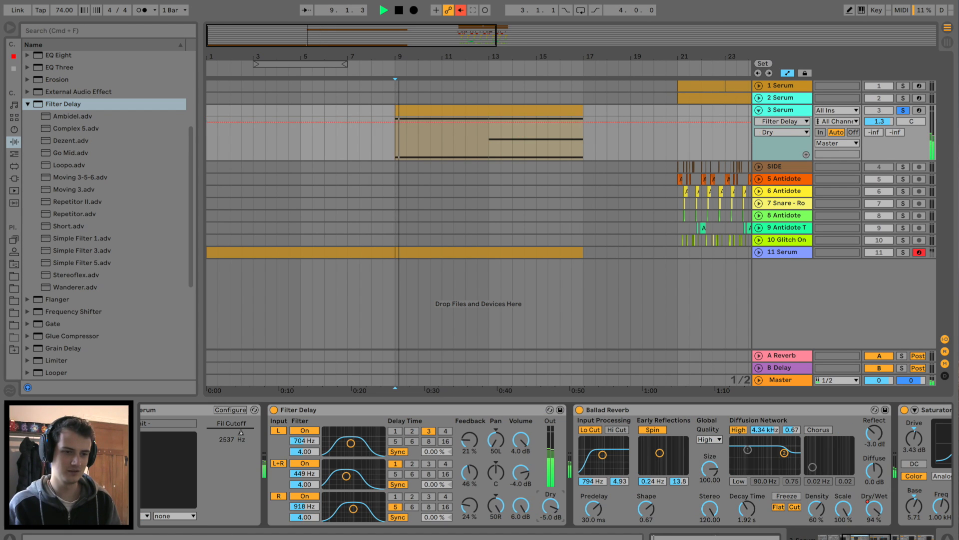
{"action": "left_click_drag", "start_coordinate": [520, 507], "coordinate": [521, 533]}
{"action": "left_click_drag", "start_coordinate": [522, 441], "coordinate": [522, 470]}
{"action": "left_click", "coordinate": [28, 104]}
{"action": "key", "text": "space"}
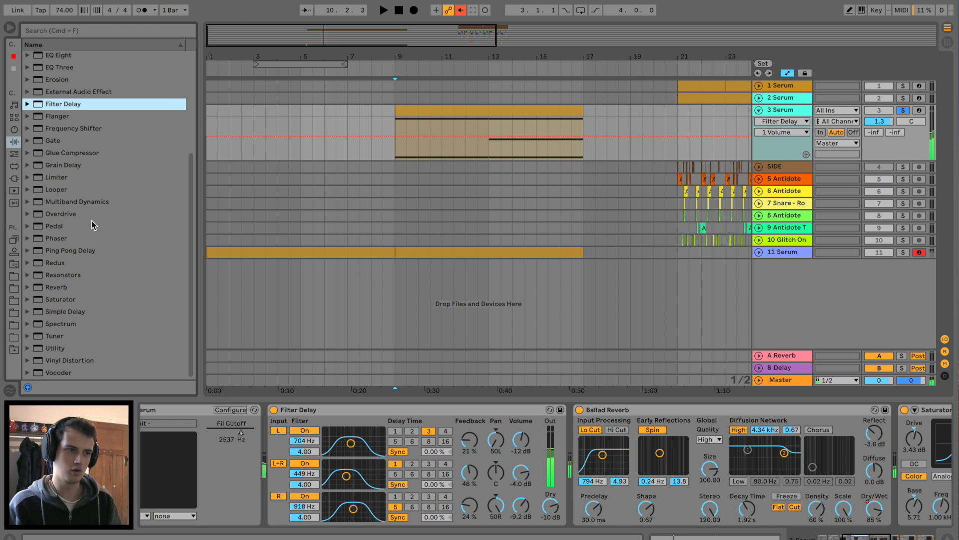
- Insert a Grain Delay before the Filter Delay with 1.00 ms delay time, pitch 12.0, frequency 21.6 Hz and DryWet 0%
{"action": "left_click_drag", "start_coordinate": [63, 164], "coordinate": [304, 467]}
{"action": "left_click", "coordinate": [281, 506]}
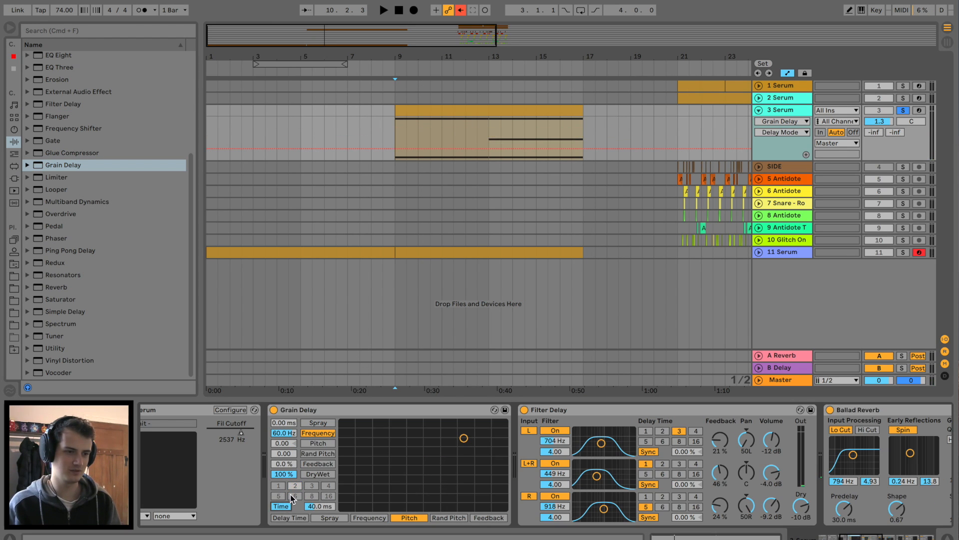
{"action": "key", "text": "space"}
{"action": "left_click_drag", "start_coordinate": [418, 458], "coordinate": [503, 455]}
{"action": "left_click_drag", "start_coordinate": [290, 474], "coordinate": [289, 473]}
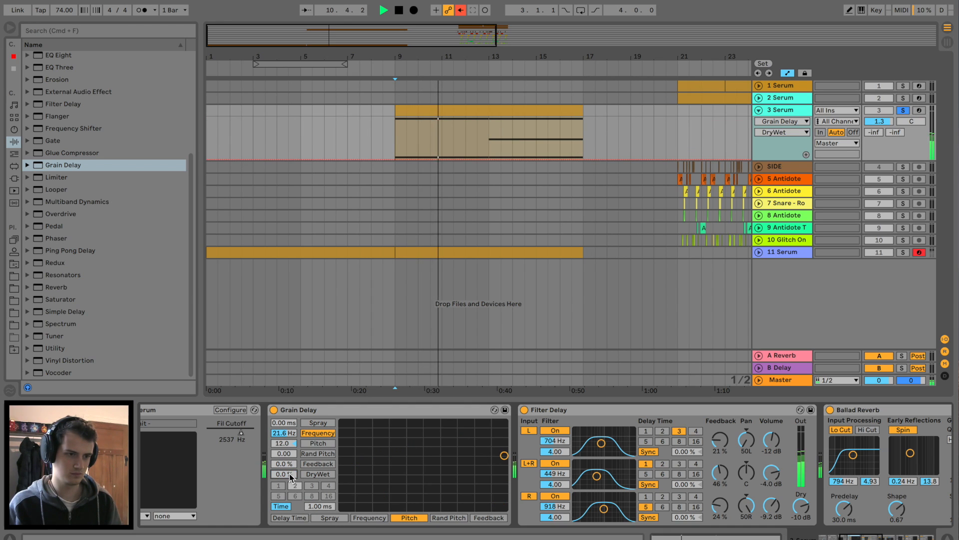
- Automate the Grain Delay's DryWet to rise from 0% at bar 9 to almost fully wet at bar 17, and play it back
{"action": "left_click", "coordinate": [394, 158]}
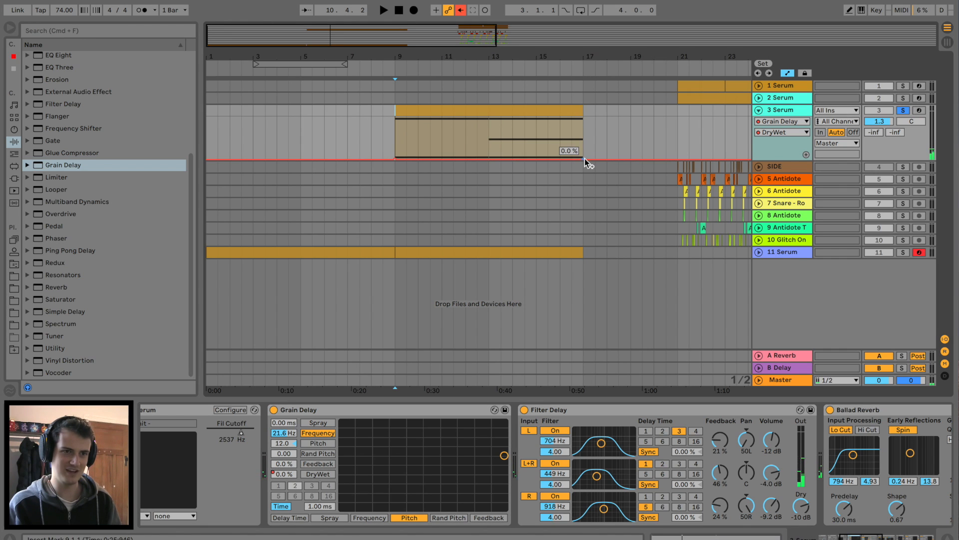
{"action": "left_click_drag", "start_coordinate": [586, 158], "coordinate": [582, 118]}
{"action": "left_click", "coordinate": [381, 114]}
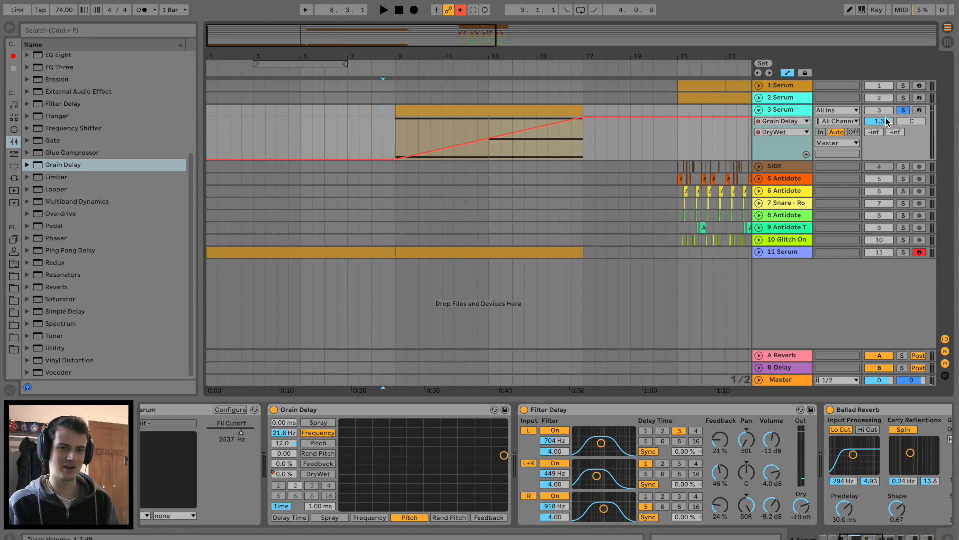
{"action": "left_click", "coordinate": [353, 110]}
{"action": "key", "text": "space"}
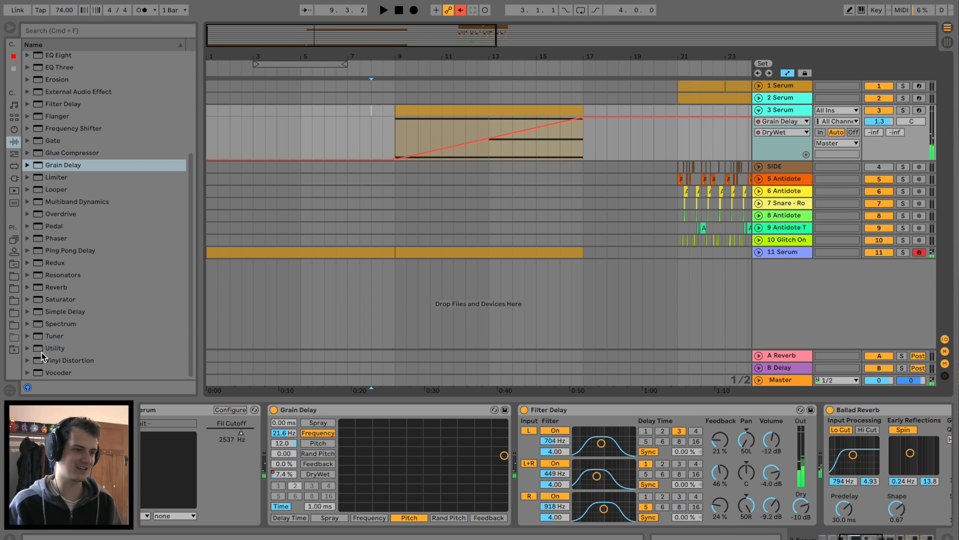
- Insert a Utility after the Grain Delay and automate its gain as a curved fade-in from bar 9 to 0 dB at bar 13
{"action": "left_click_drag", "start_coordinate": [41, 352], "coordinate": [614, 460]}
{"action": "left_click_drag", "start_coordinate": [541, 452], "coordinate": [542, 453]}
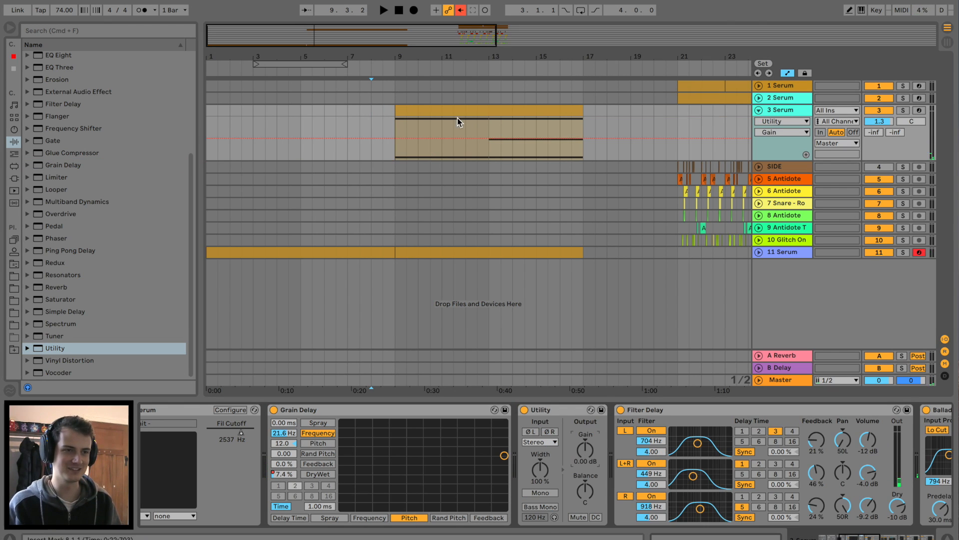
{"action": "left_click_drag", "start_coordinate": [502, 140], "coordinate": [491, 140]}
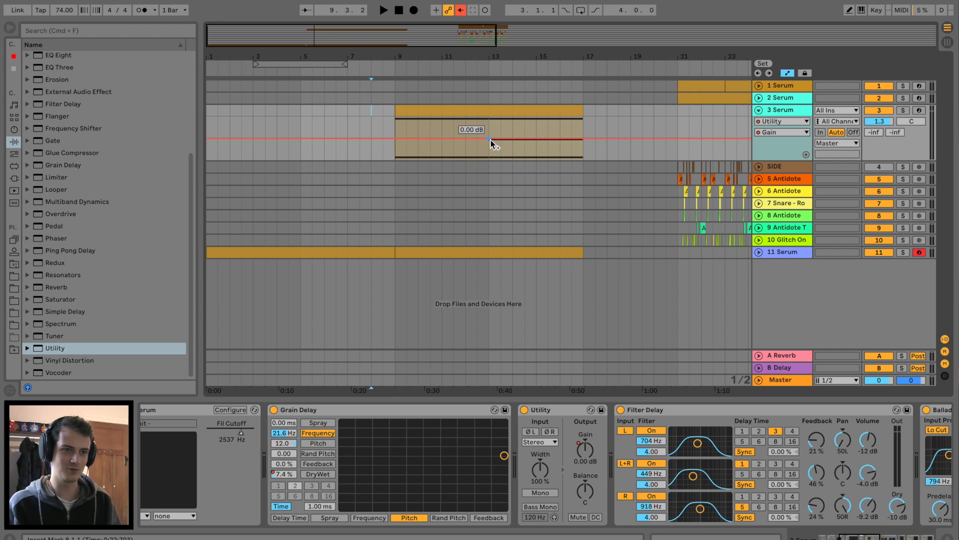
{"action": "left_click", "coordinate": [364, 139]}
{"action": "left_click_drag", "start_coordinate": [390, 139], "coordinate": [390, 143]}
{"action": "key", "text": "space"}
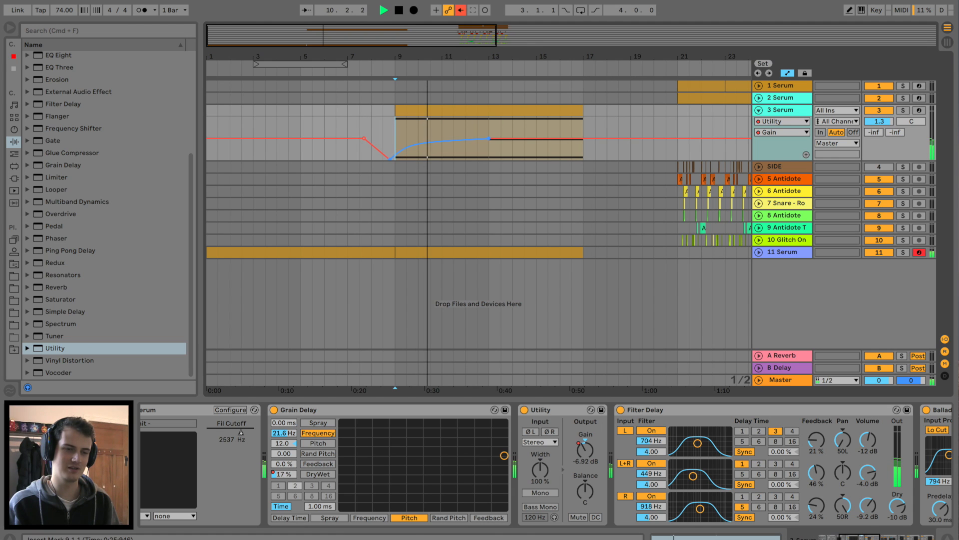
{"action": "left_click_drag", "start_coordinate": [400, 157], "coordinate": [409, 152], "text": "alt"}
- Set track 3's volume to -1.8 dB and lower the Arpeggiator's gate to 12%
{"action": "left_click", "coordinate": [873, 126]}
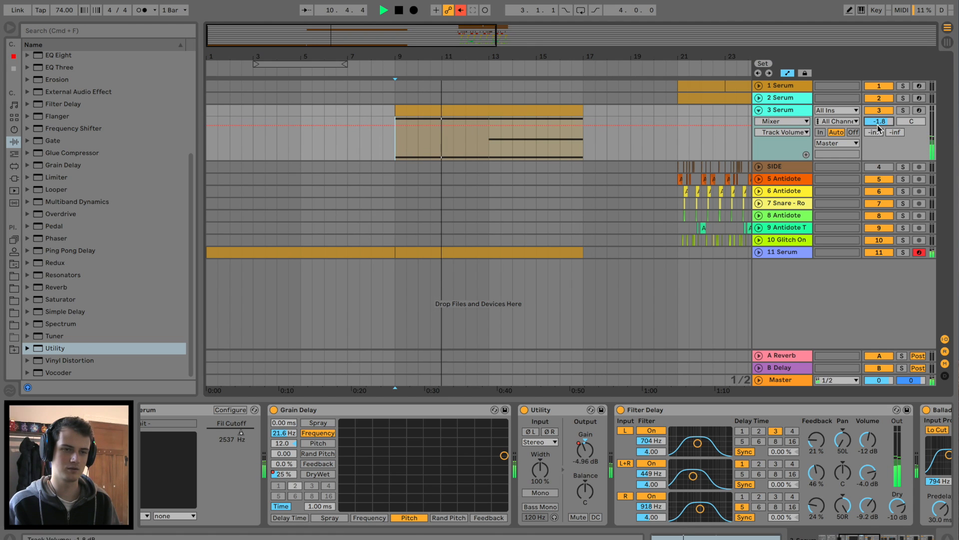
{"action": "scroll", "coordinate": [285, 444], "scroll_direction": "left", "scroll_amount": 10}
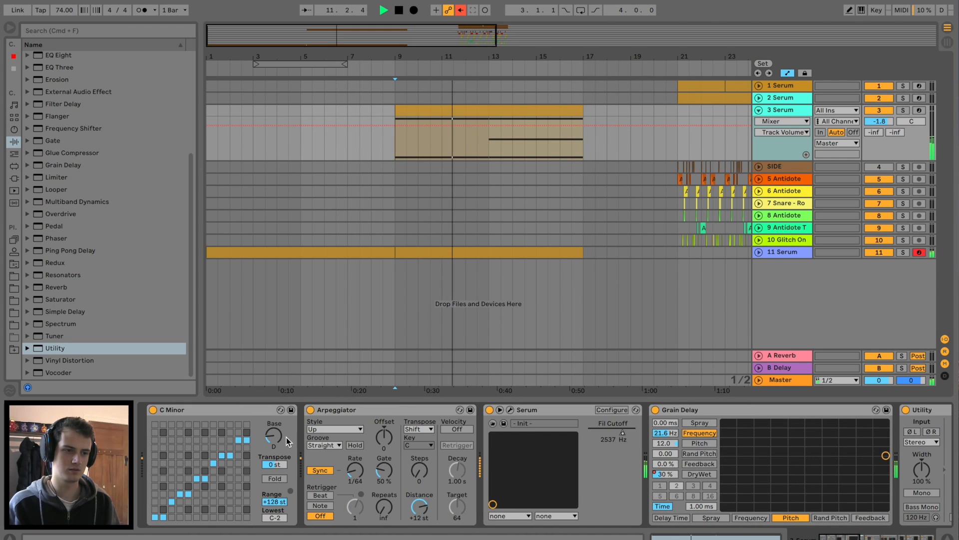
{"action": "left_click", "coordinate": [385, 471]}
{"action": "left_click_drag", "start_coordinate": [384, 470], "coordinate": [380, 473]}
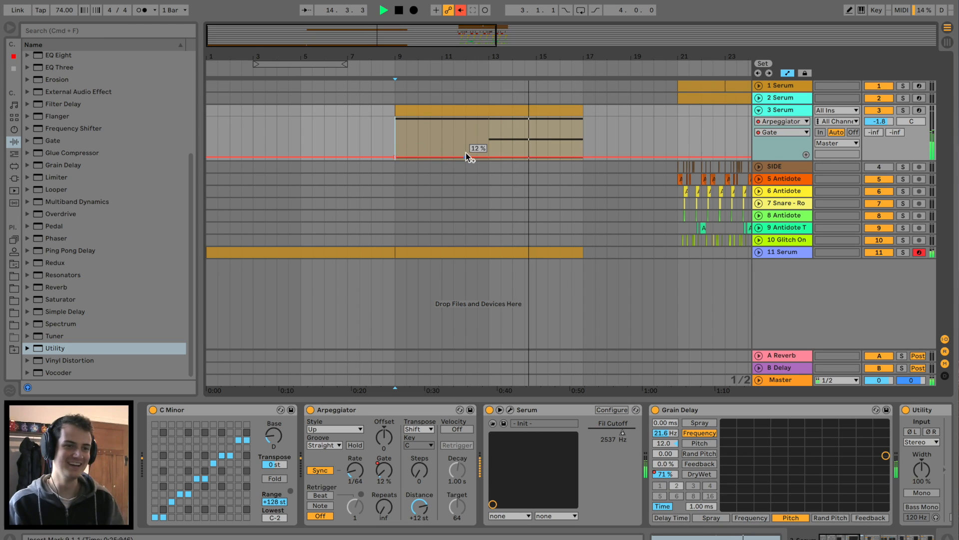
- Automate the Arpeggiator's gate with peaks at bars 11 and 15 and dips at bars 13 and 17
{"action": "left_click_drag", "start_coordinate": [465, 157], "coordinate": [466, 144]}
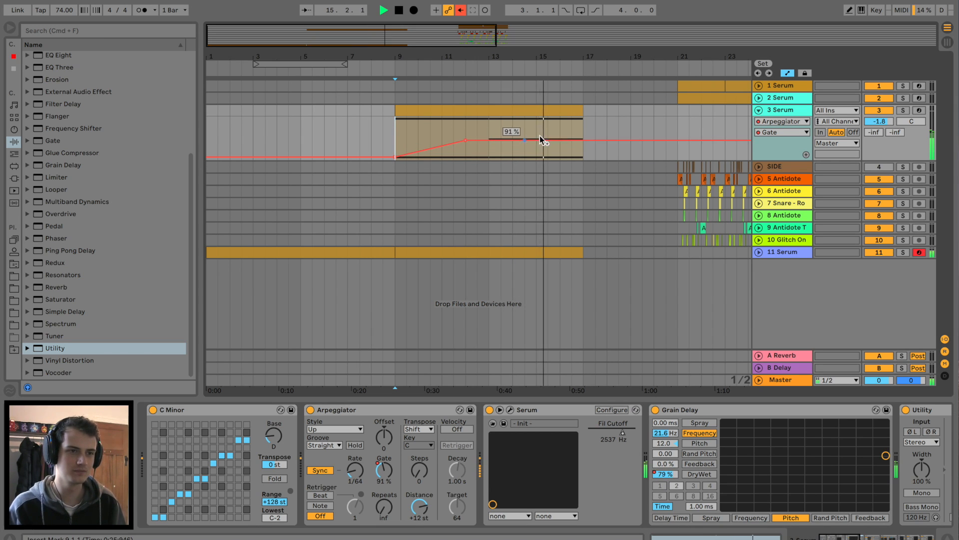
{"action": "left_click_drag", "start_coordinate": [565, 144], "coordinate": [442, 141]}
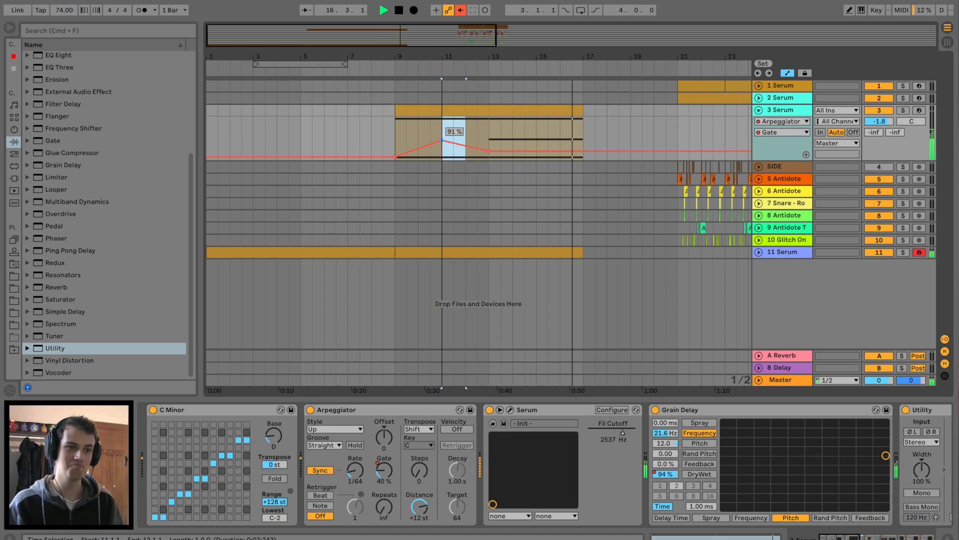
{"action": "left_click", "coordinate": [524, 151]}
{"action": "key", "text": "space"}
{"action": "left_click_drag", "start_coordinate": [525, 151], "coordinate": [583, 153]}
- Raise the second chord's middle note one octave to A4 in the track 3 clip and play from bar 13
{"action": "double_click", "coordinate": [540, 115]}
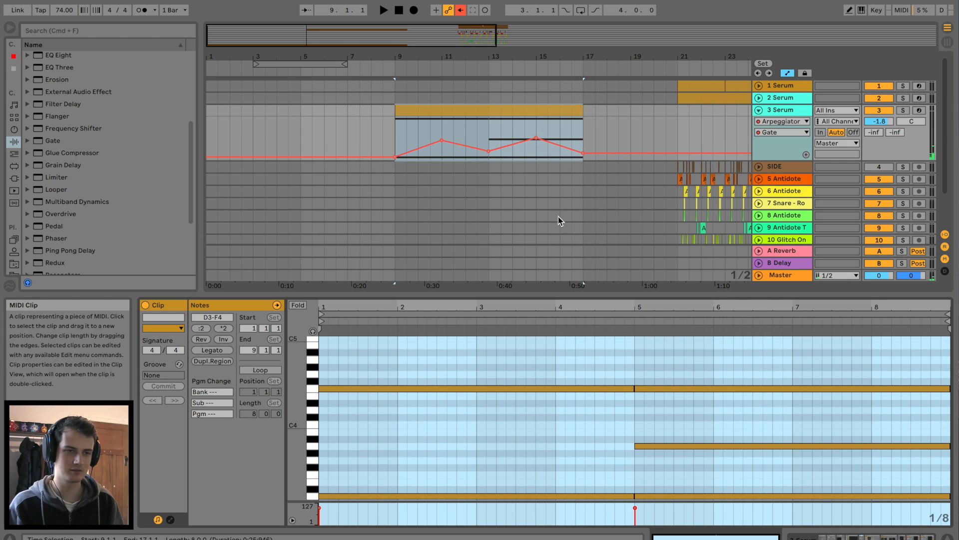
{"action": "left_click", "coordinate": [777, 446]}
{"action": "key", "text": "shift+Up"}
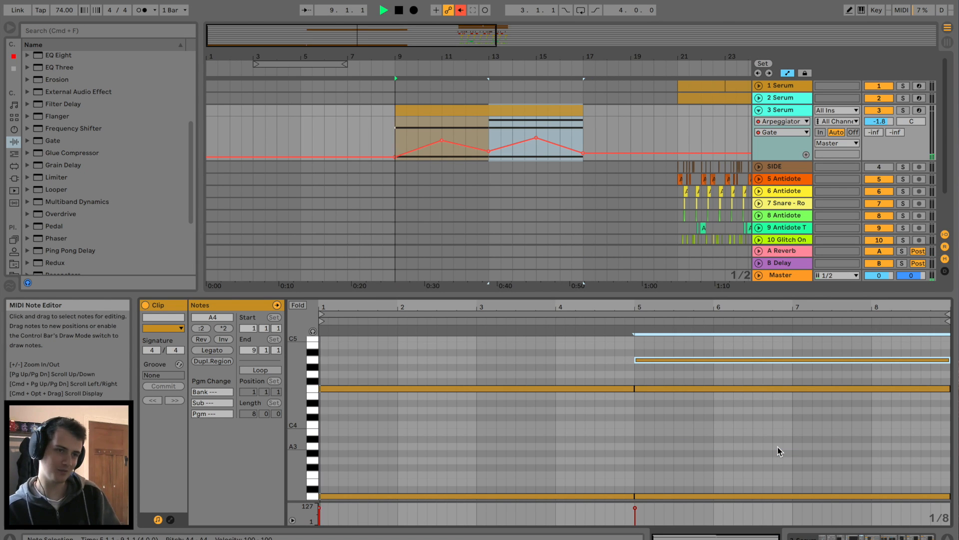
{"action": "left_click", "coordinate": [491, 137]}
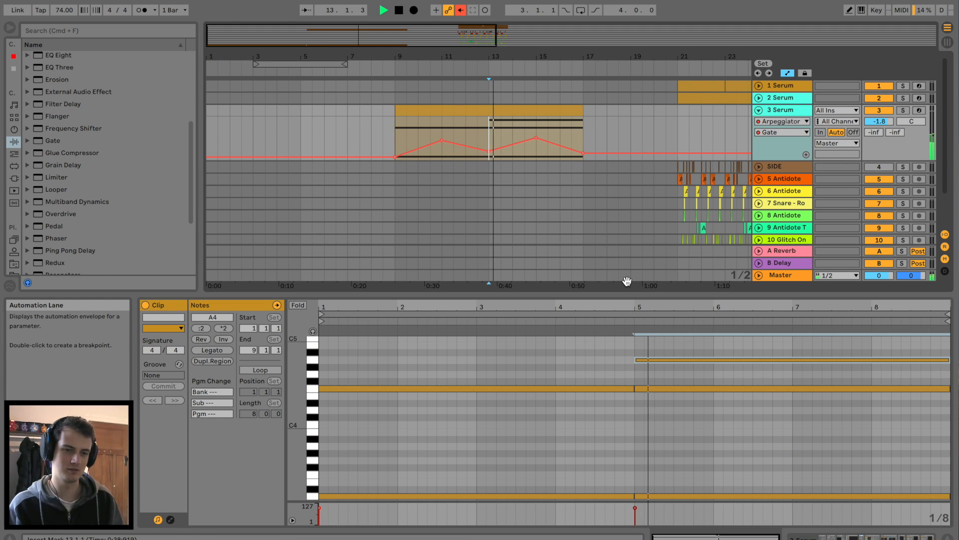
- Copy the second chord's A4 note up to D5 and play the chord change
{"action": "left_click", "coordinate": [684, 358]}
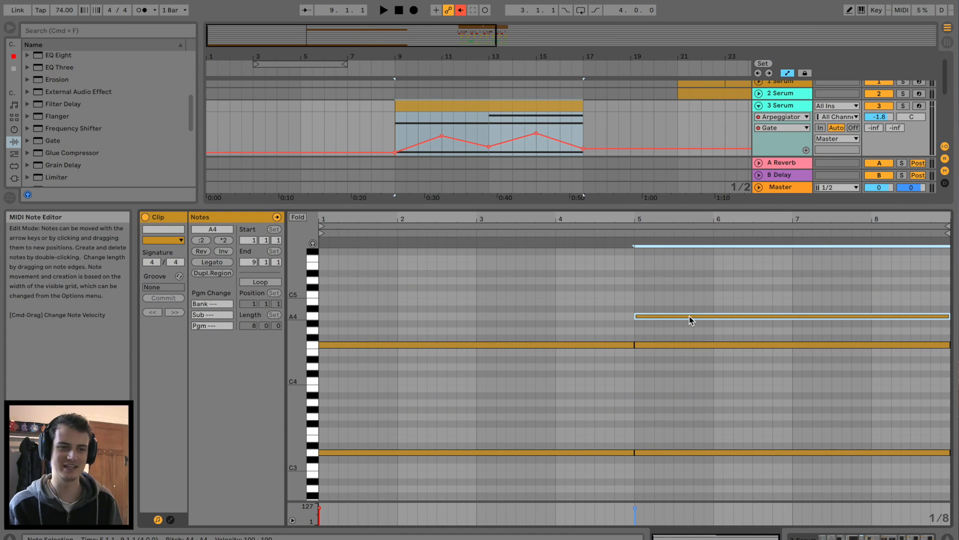
{"action": "left_click_drag", "start_coordinate": [690, 320], "coordinate": [690, 291]}
{"action": "left_click", "coordinate": [615, 236]}
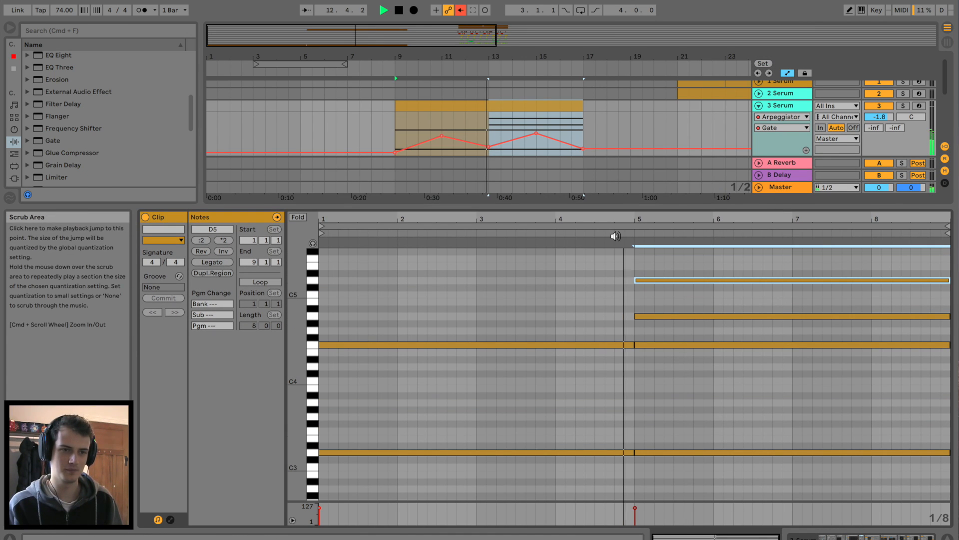